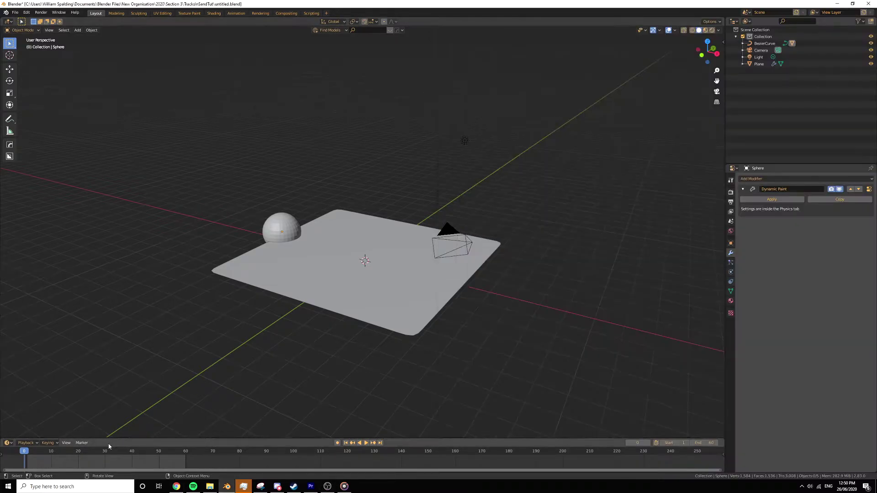
Play the finished sphere-and-track animation as a preview, then stop it.
left_click(365, 443)
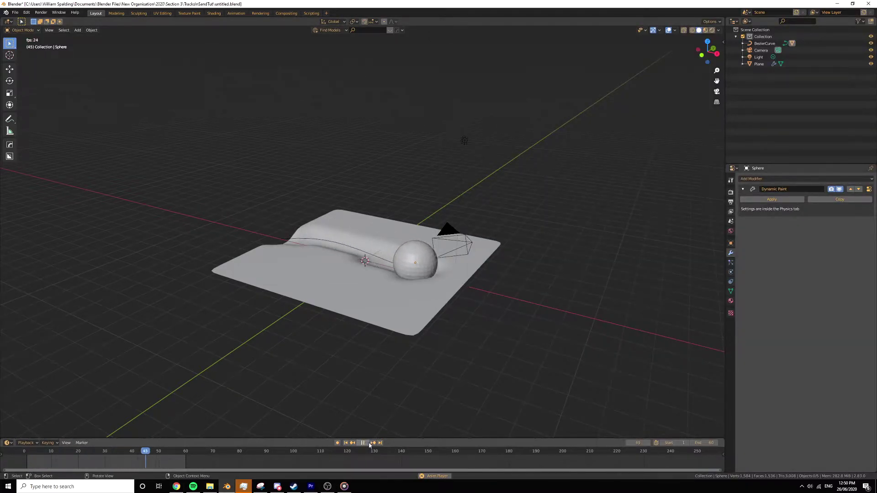
left_click(364, 442)
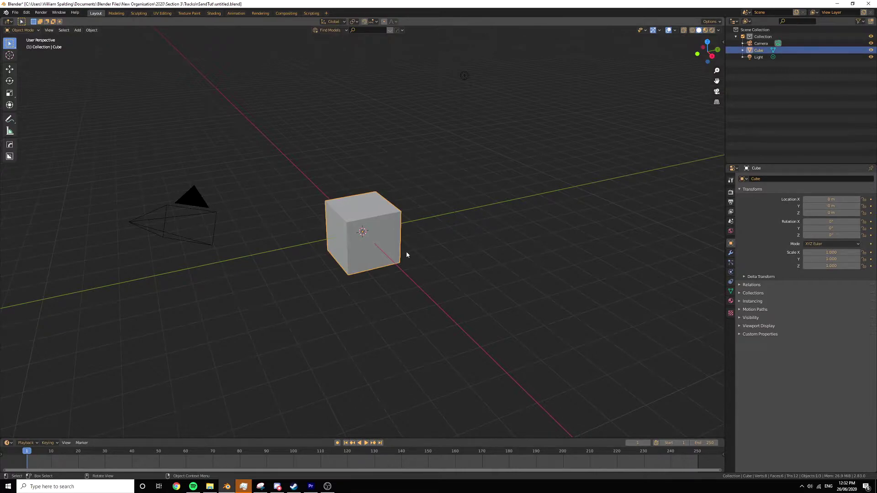
Delete the default cube and add a plane scaled to 5.
key("Delete")
key("shift+a")
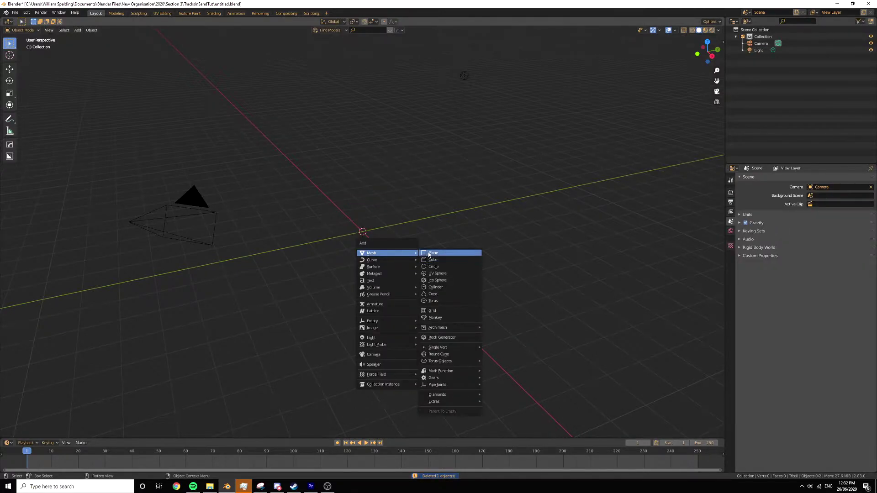
left_click(428, 252)
key("s")
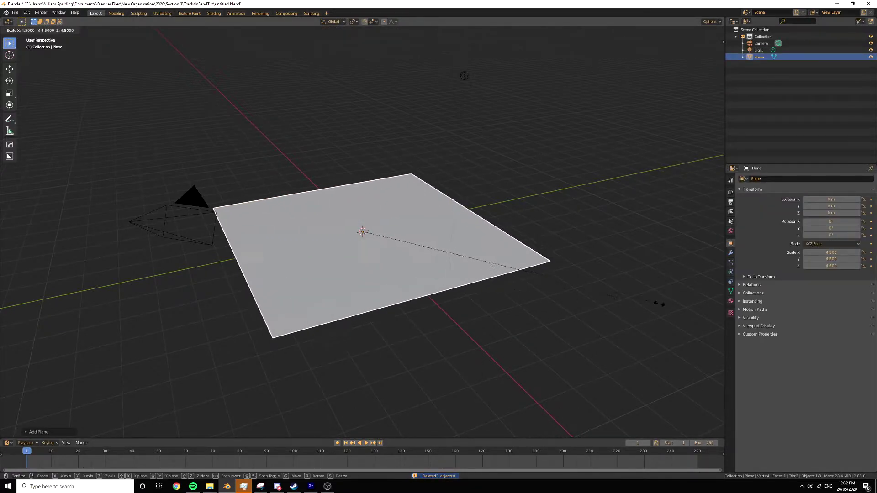
type("5")
key("Return")
middle_click_drag(602, 289, 494, 268)
Add a UV sphere and move it to X −5 at the plane's edge.
key("shift+a")
mouse_move(460, 305)
left_click(498, 323)
type("gx-5")
key("Return")
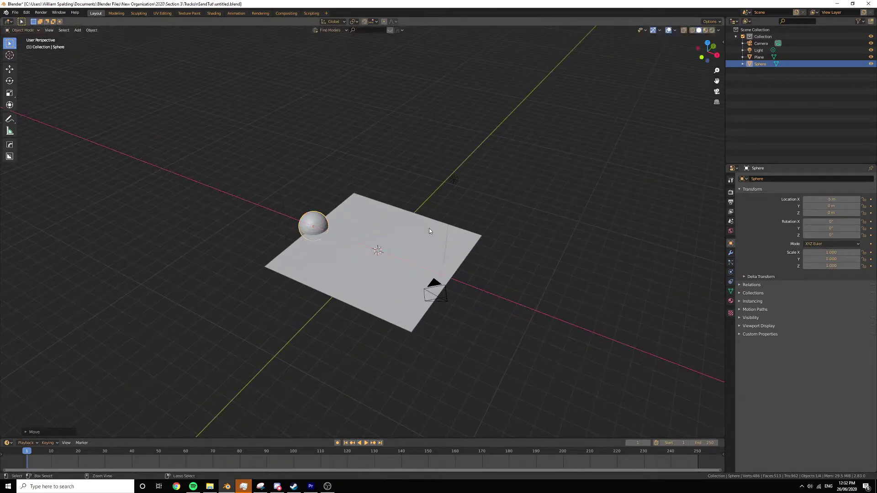
Scale the sphere to 0.8 and raise it along Z to rest on the plane.
middle_click_drag(430, 228, 468, 275)
key("s")
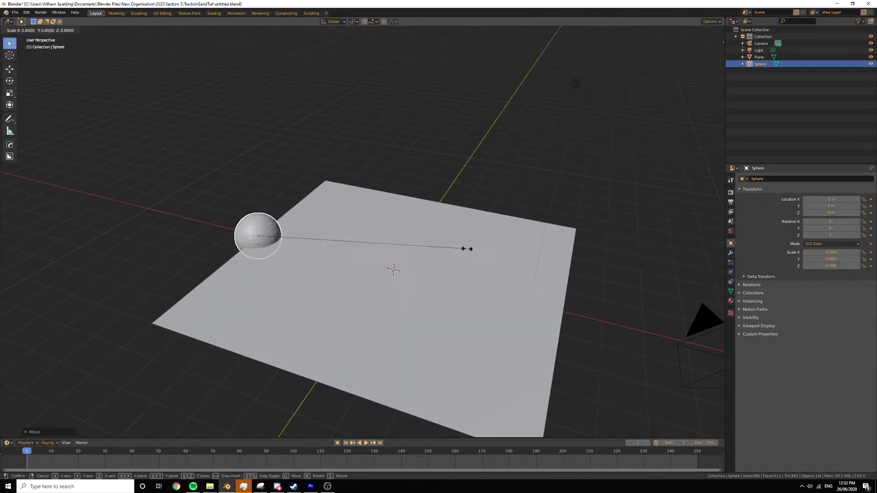
left_click(456, 252)
key("KP_3")
key("g")
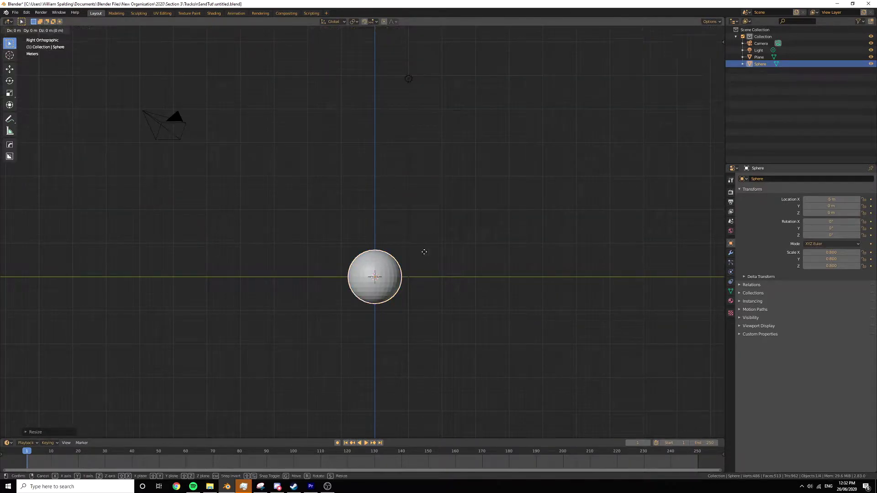
key("z")
left_click(428, 106)
middle_click_drag(428, 106, 415, 234)
Add a Bezier curve and scale it up to 5.1 along the plane.
key("shift+a")
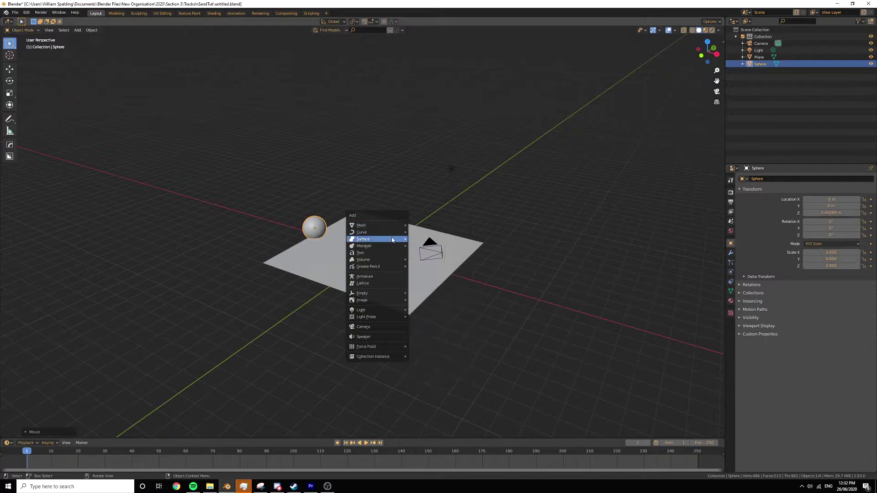
left_click(421, 234)
scroll(420, 235, "down", 2)
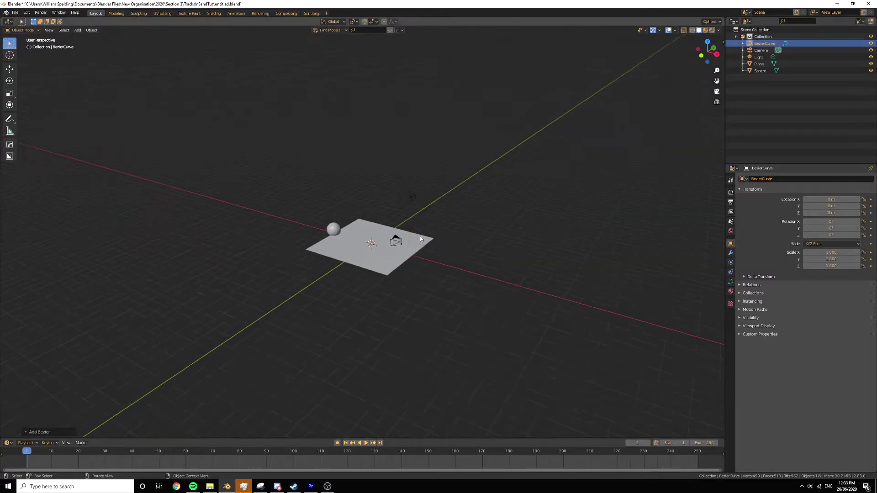
scroll(424, 243, "up", 4)
key("s")
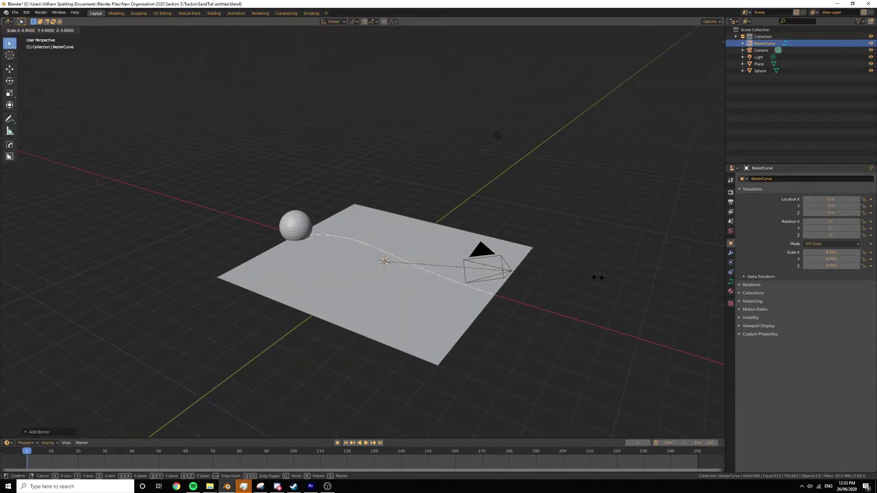
left_click(604, 279)
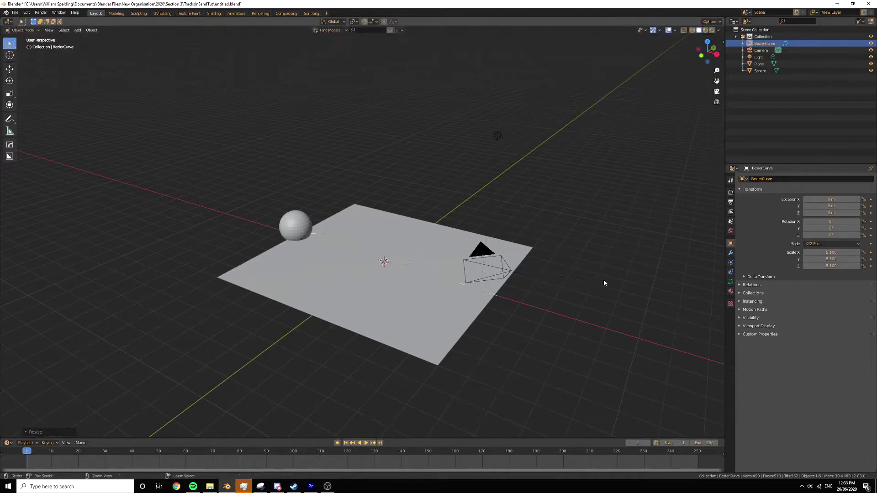
middle_click_drag(603, 279, 334, 284)
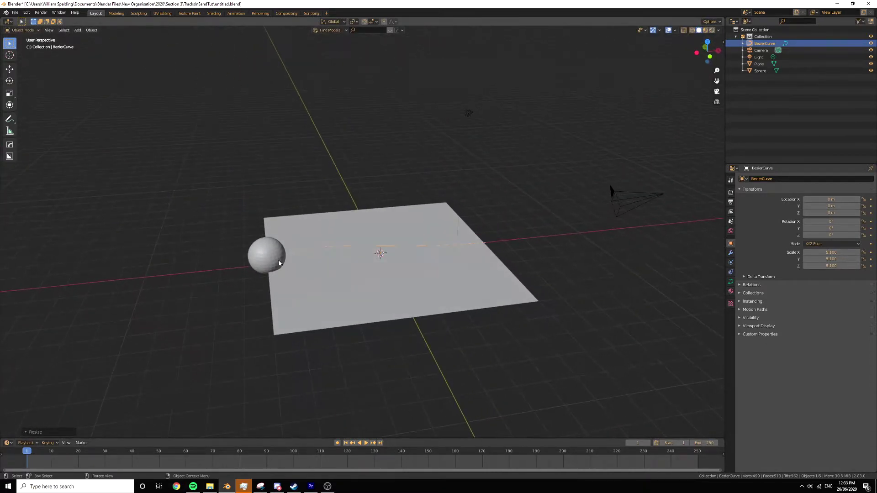
scroll(242, 259, "up", 2)
Hide the plane, then select the sphere and the curve as active parent for Ctrl+P.
left_click(415, 303)
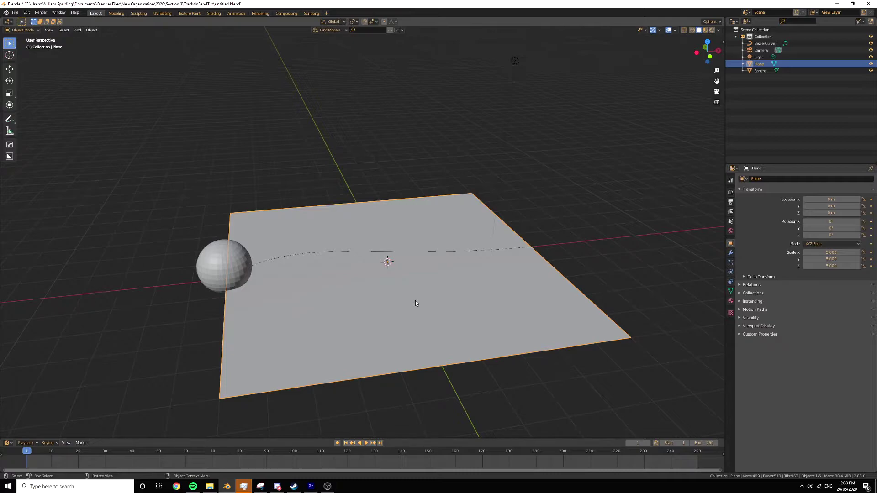
key("Delete")
left_click(242, 260)
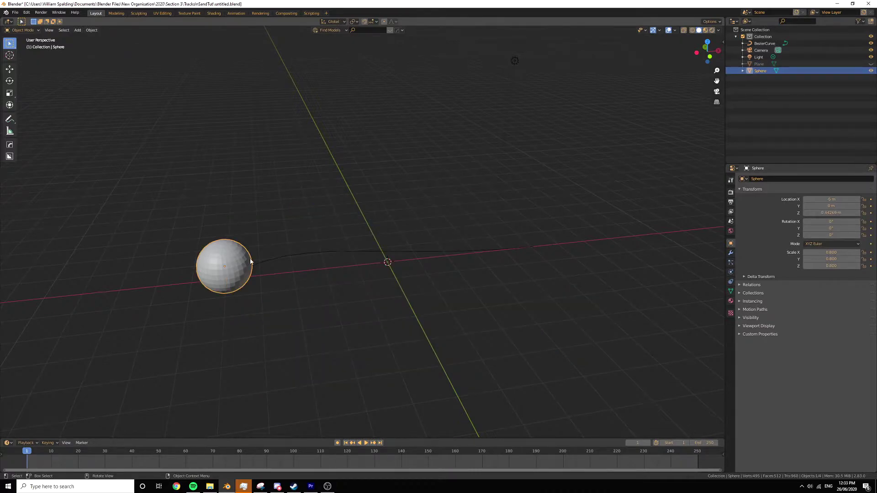
left_click(305, 253, "shift")
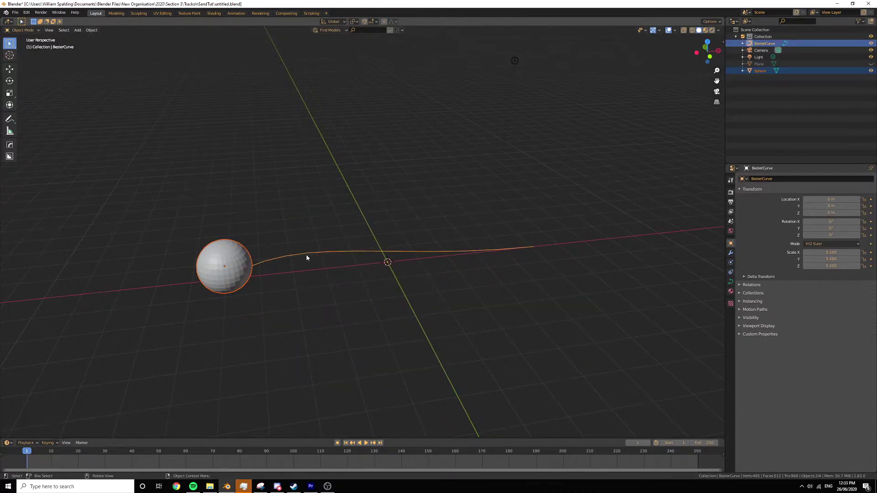
key("ctrl+p")
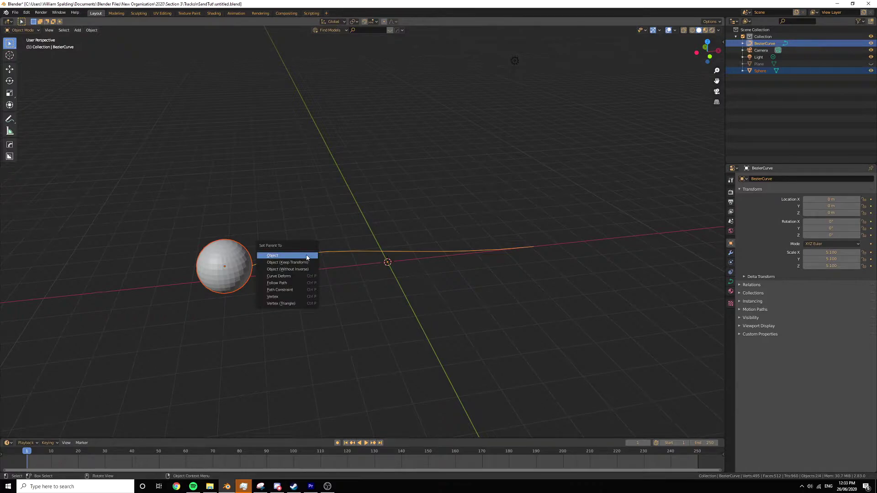
Parent the sphere to the curve with Follow Path and test the playback.
left_click(282, 284)
left_click(364, 187)
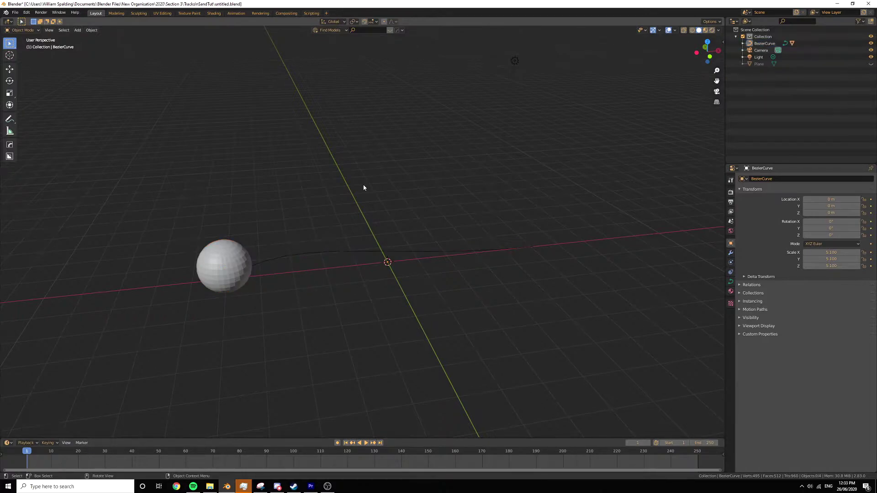
left_click(367, 443)
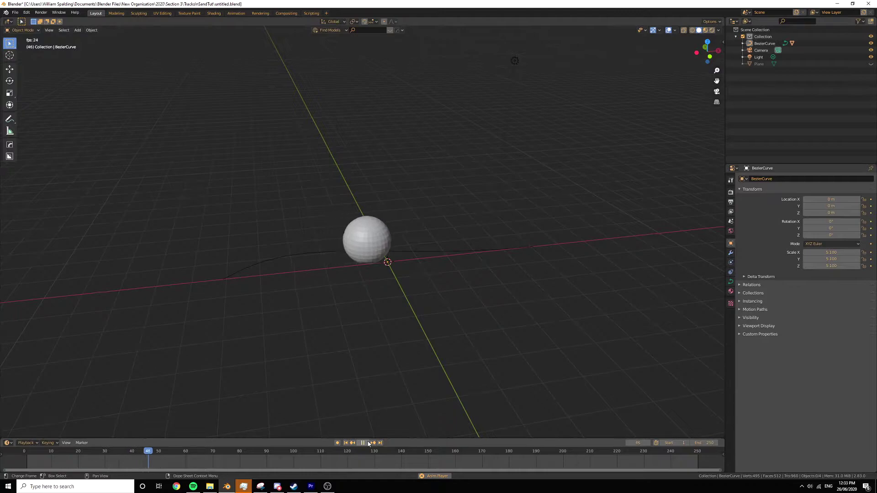
left_click(362, 443)
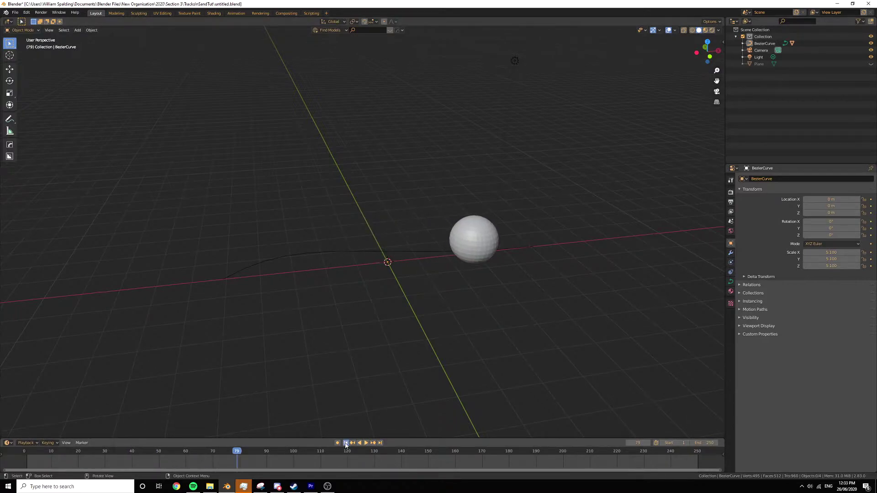
left_click(346, 443)
Set the scene end frame and the curve's Path Animation frames both to 60.
left_click(303, 257)
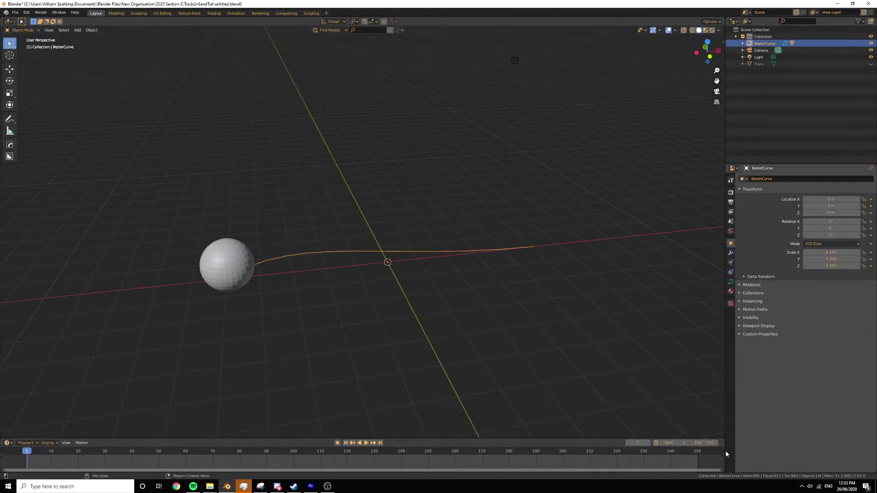
left_click(702, 443)
type("60")
key("Return")
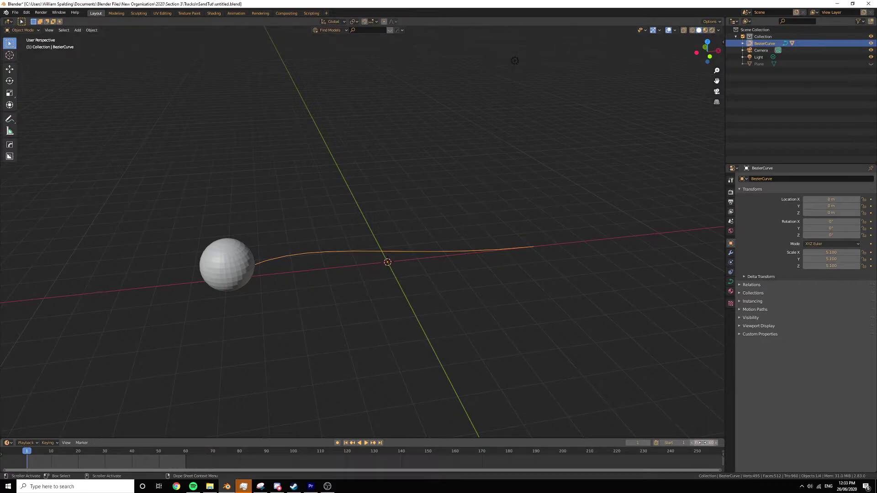
left_click(730, 282)
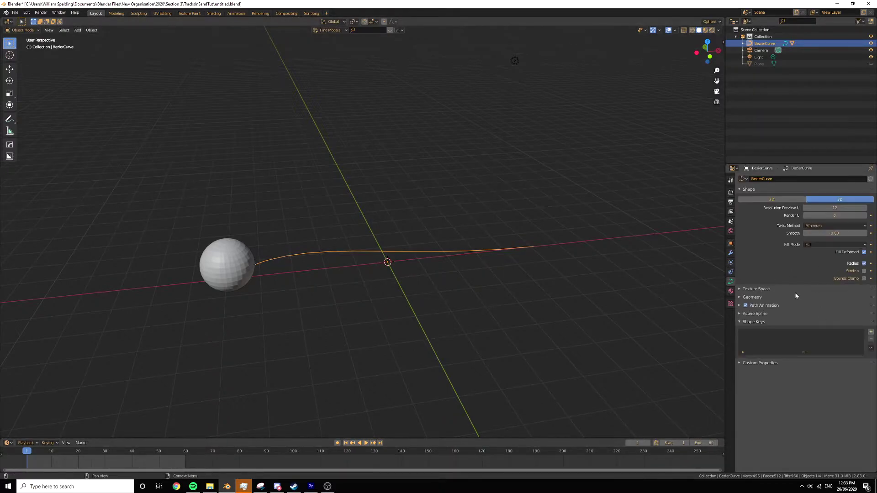
left_click(764, 305)
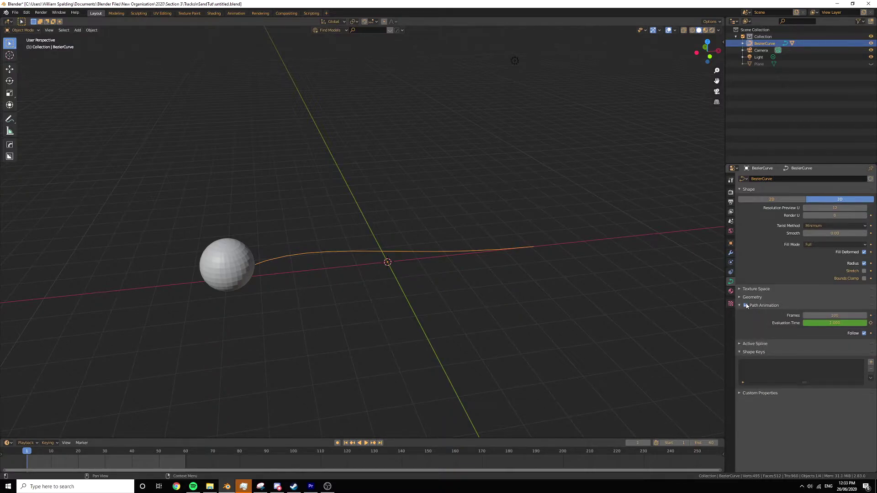
left_click(832, 315)
type("60")
key("Return")
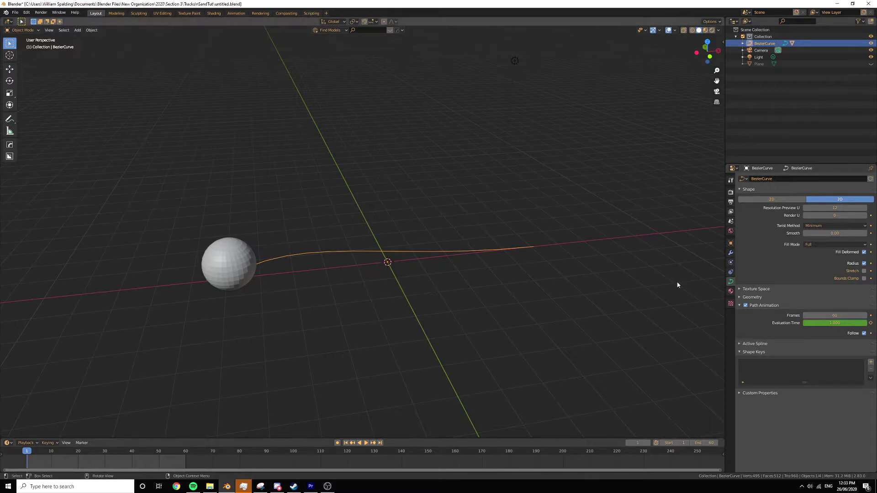
Play back to verify the sphere's 60-frame travel, then return to frame 1.
left_click(366, 442)
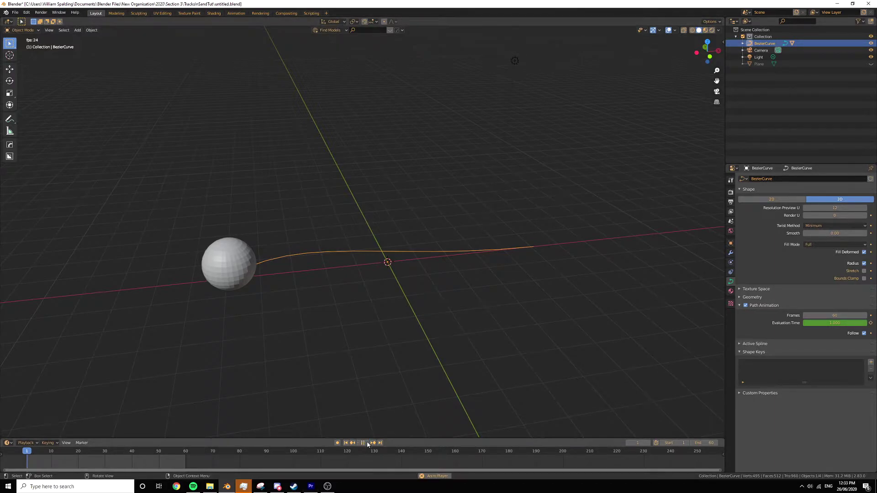
left_click(378, 328)
key("space")
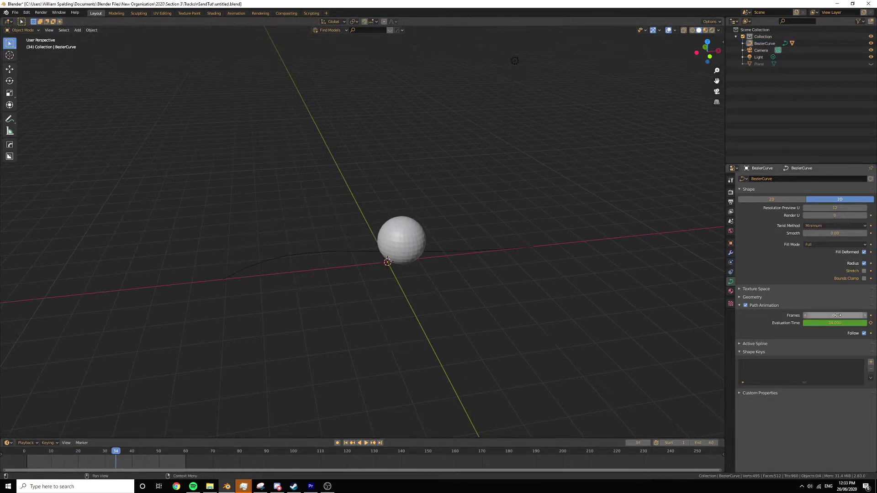
left_click(406, 237)
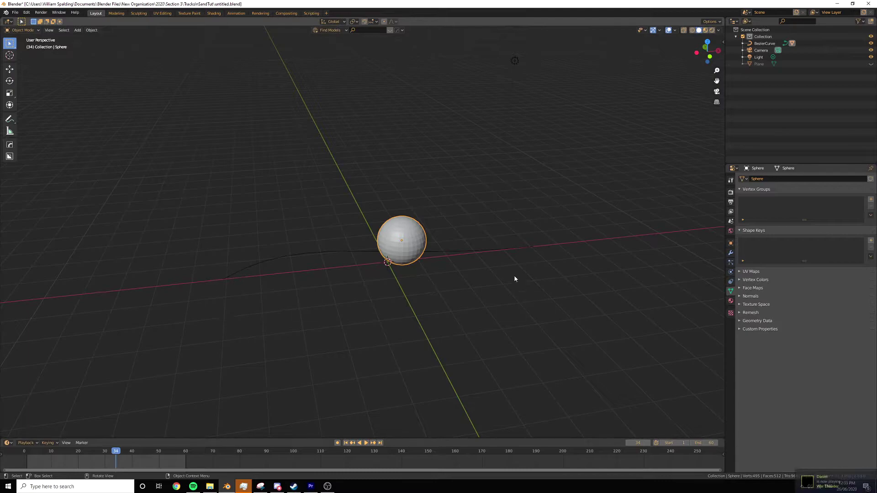
left_click(345, 442)
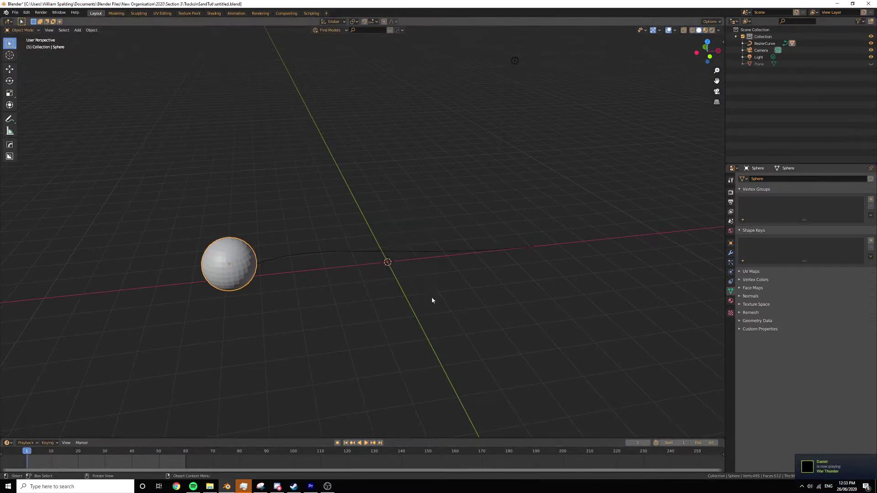
Unhide the plane and make the sphere a Dynamic Paint brush.
middle_click_drag(431, 300, 404, 288)
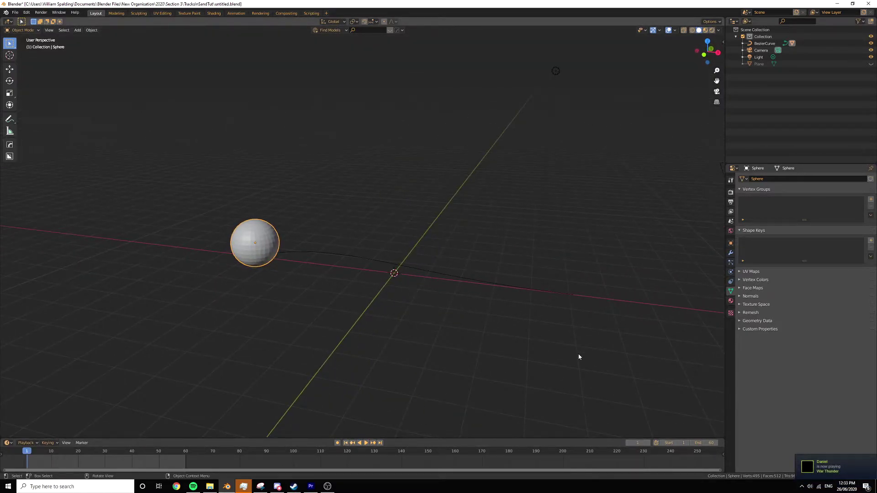
key("alt+h")
key("alt+a")
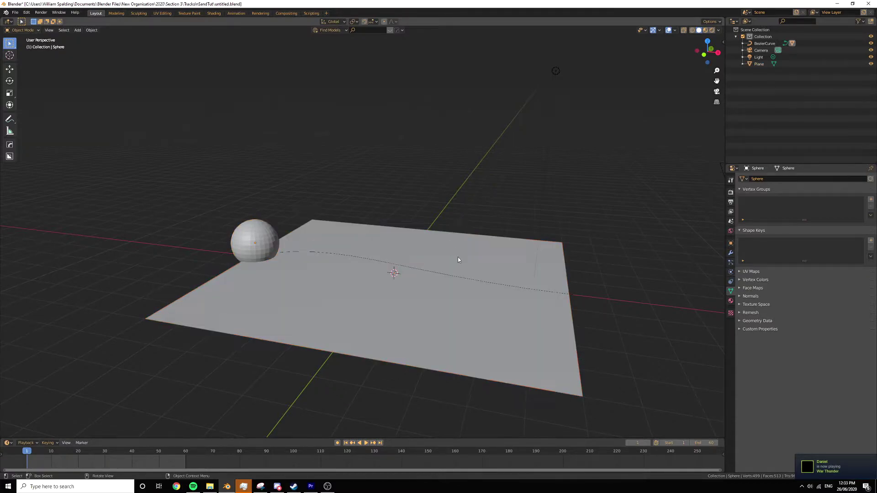
left_click(730, 272)
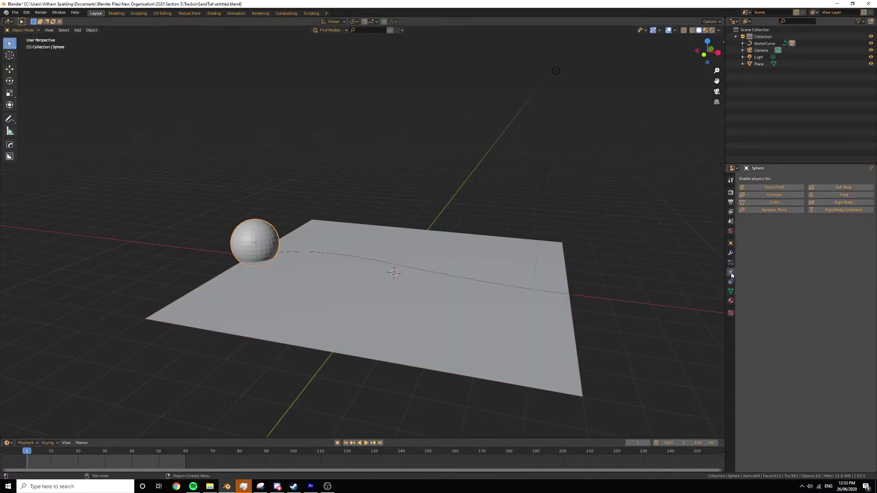
left_click(772, 210)
left_click(837, 232)
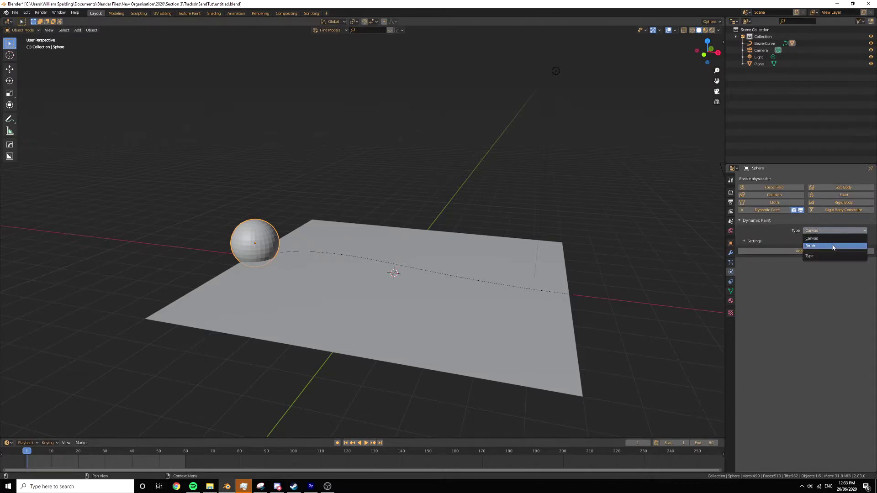
left_click(834, 245)
left_click(827, 253)
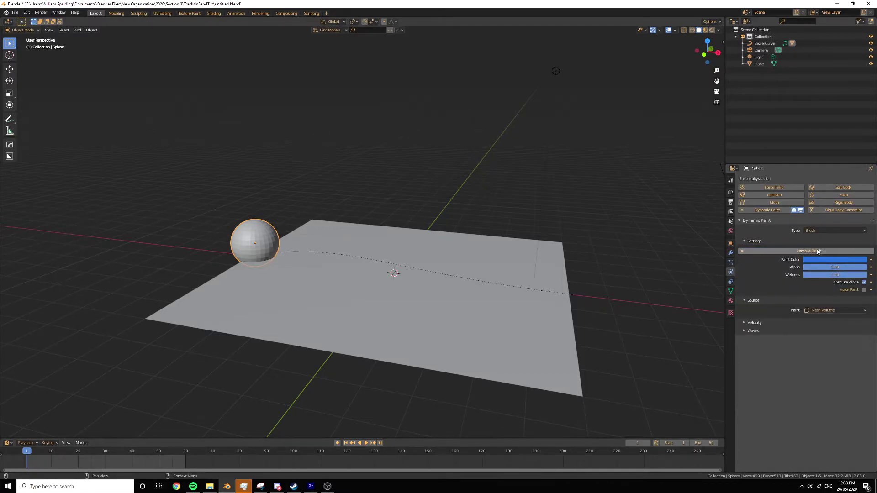
Set the brush paint colour to white and paint source to Mesh Volume + Proximity.
left_click(816, 260)
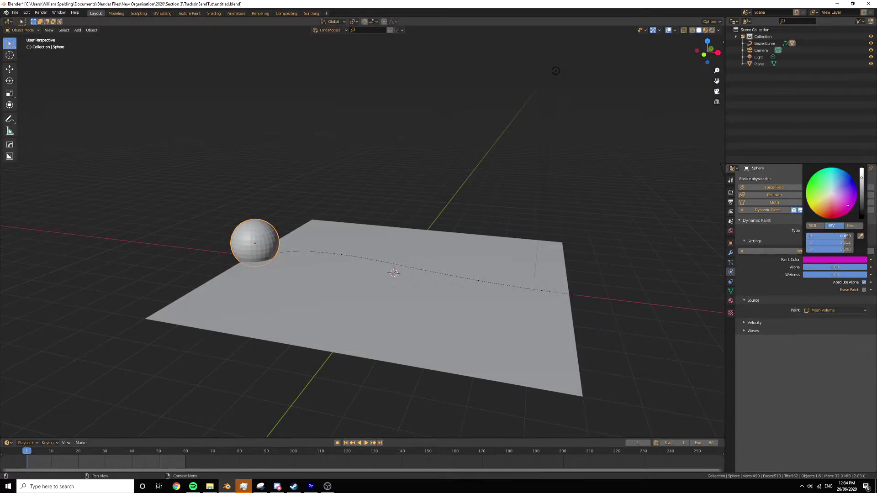
left_click_drag(848, 205, 831, 193)
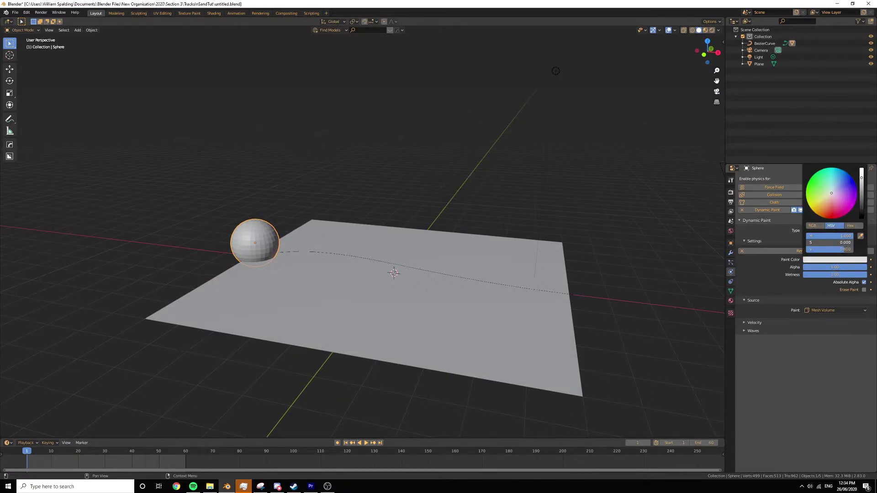
left_click(818, 260)
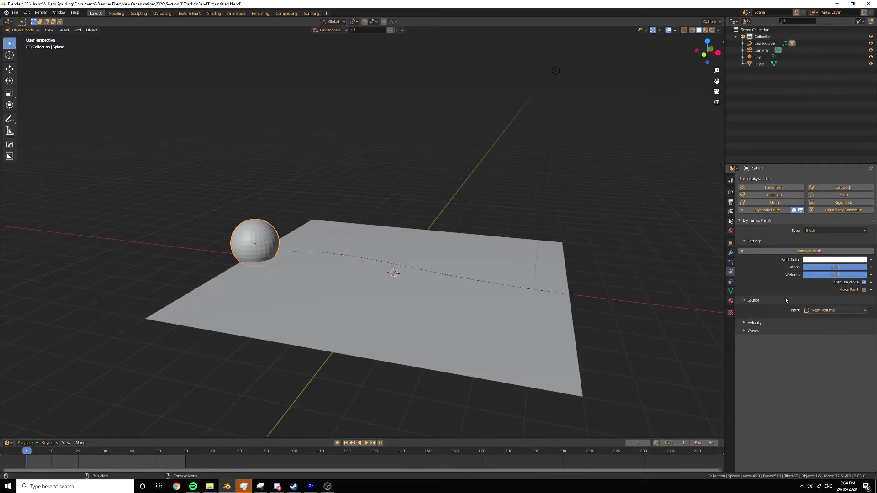
left_click(809, 311)
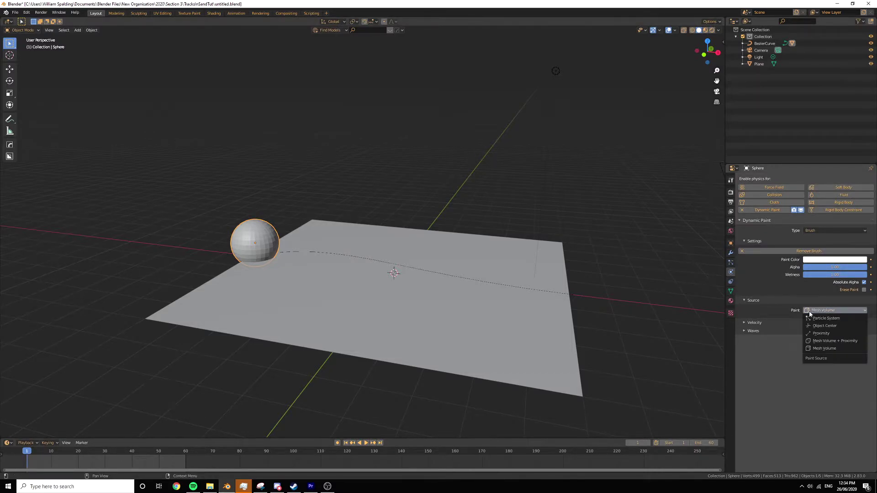
left_click(827, 342)
middle_click_drag(276, 275, 415, 250)
Make the plane a Dynamic Paint canvas in Image Sequence format and raise its resolution.
left_click(415, 251)
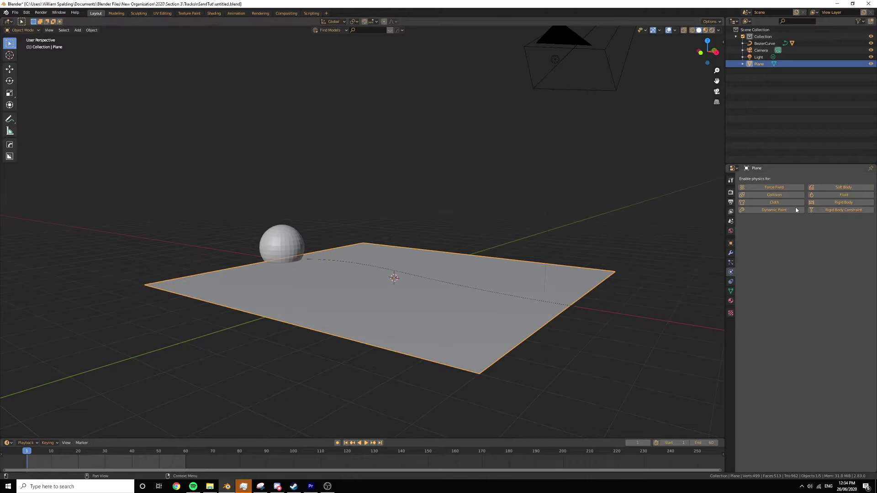
left_click(772, 210)
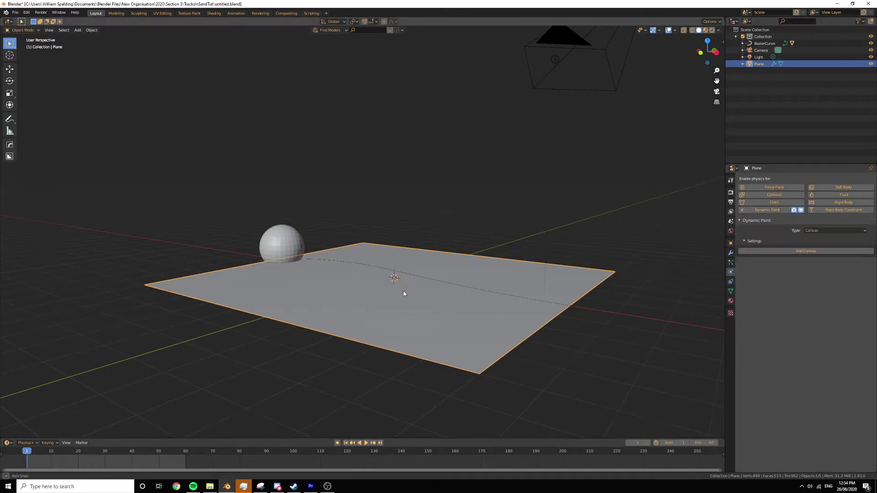
middle_click_drag(404, 291, 439, 274)
left_click(817, 252)
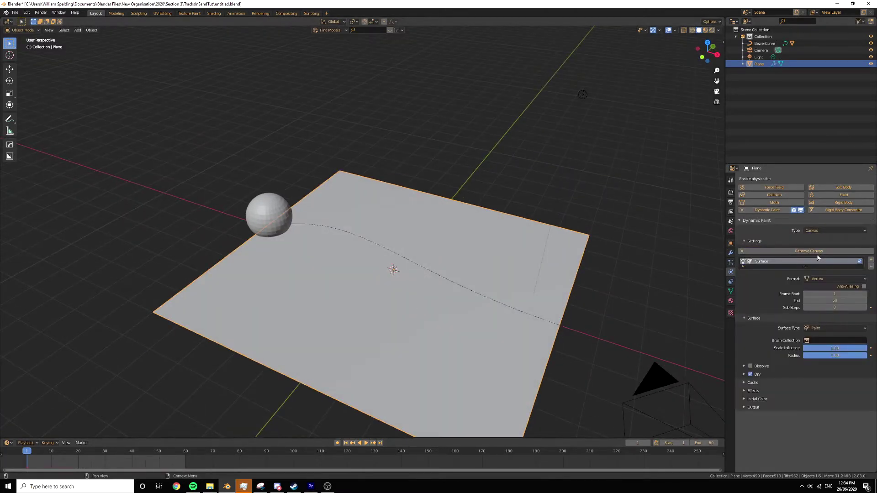
left_click(824, 280)
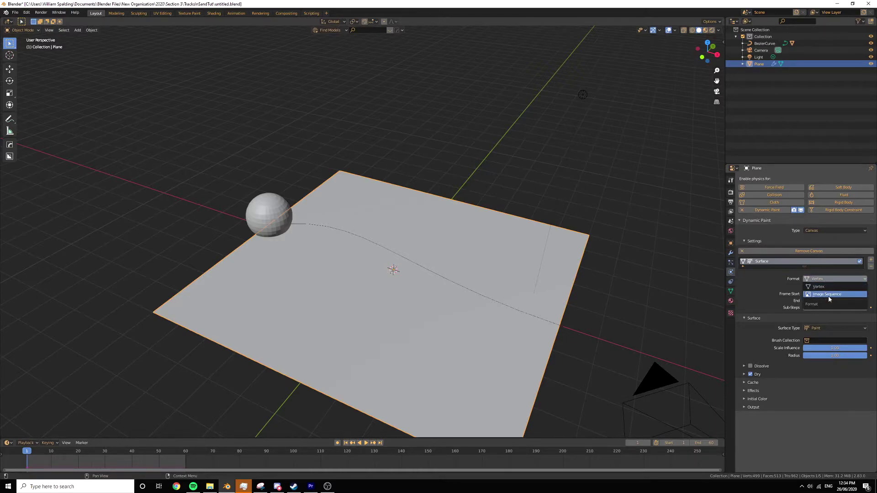
left_click(829, 294)
left_click(843, 286)
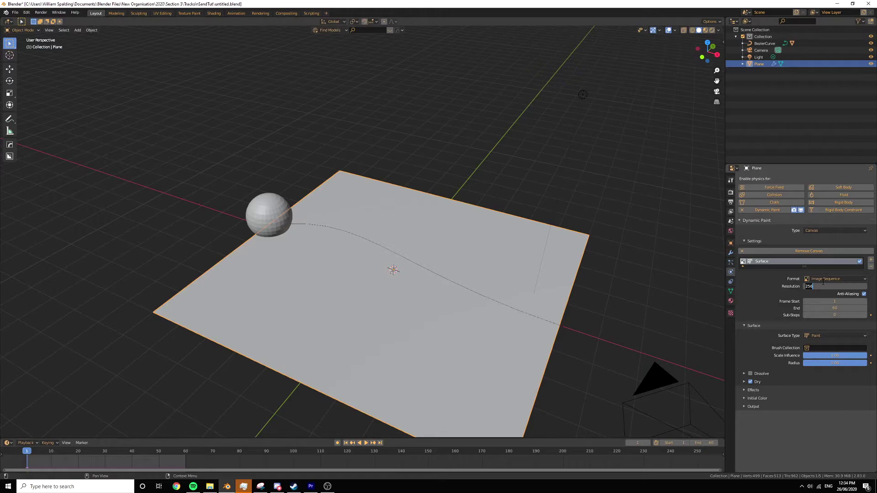
type("1046")
key("Return")
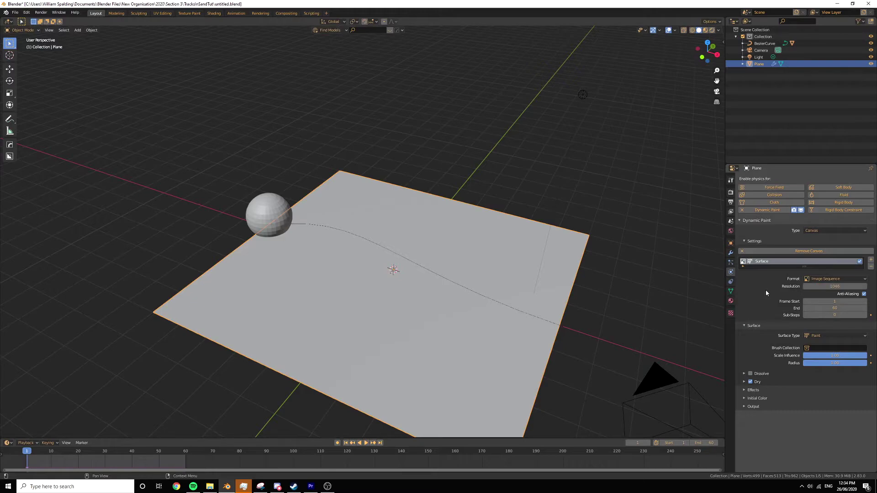
Set the canvas to 3 sub-steps.
left_click(840, 315)
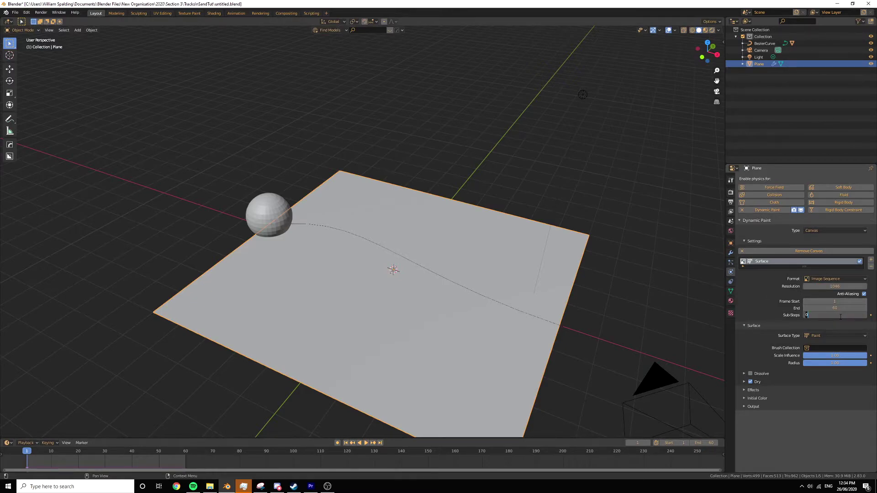
type("3")
key("Return")
left_click(274, 214)
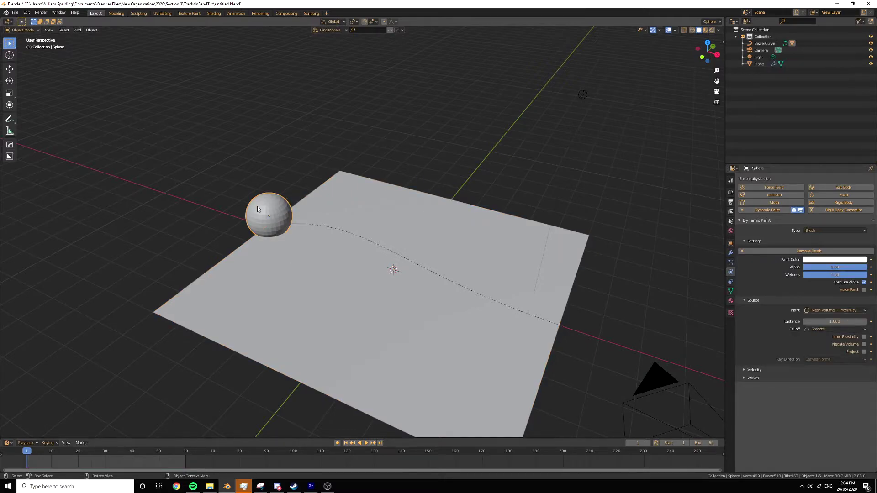
left_click(394, 235)
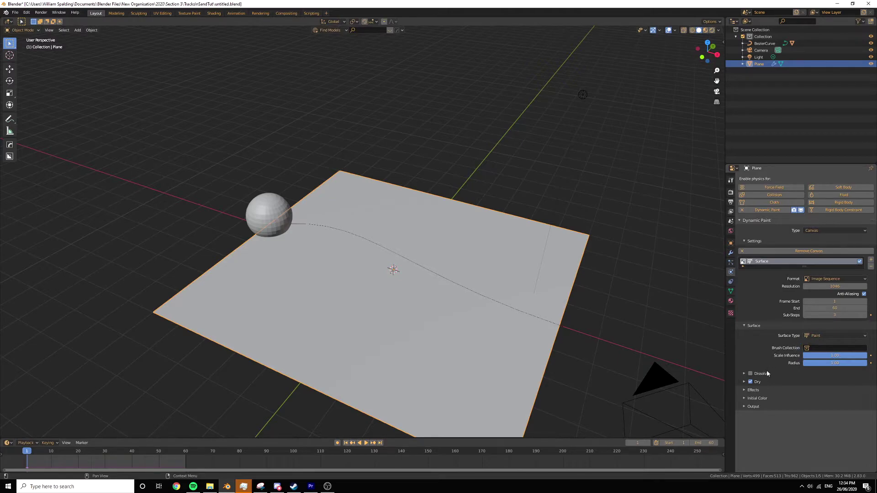
Set the canvas output cache path to the c folder.
left_click(753, 406)
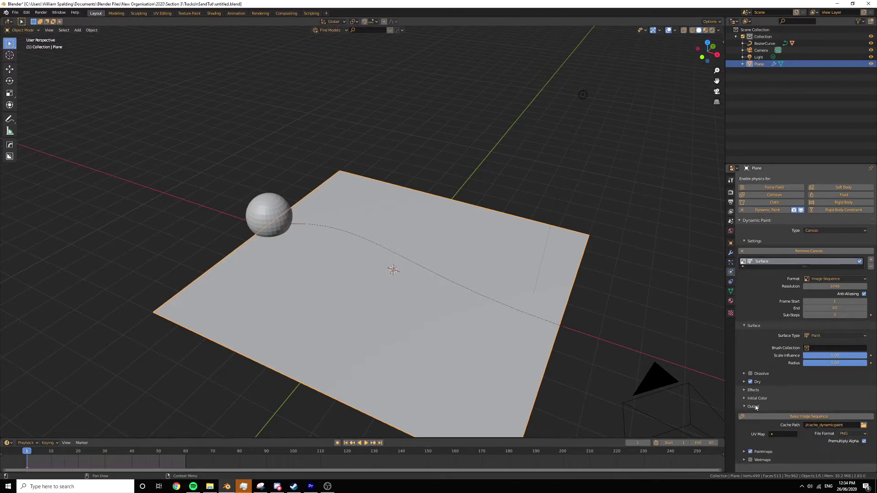
left_click(863, 425)
double_click(382, 136)
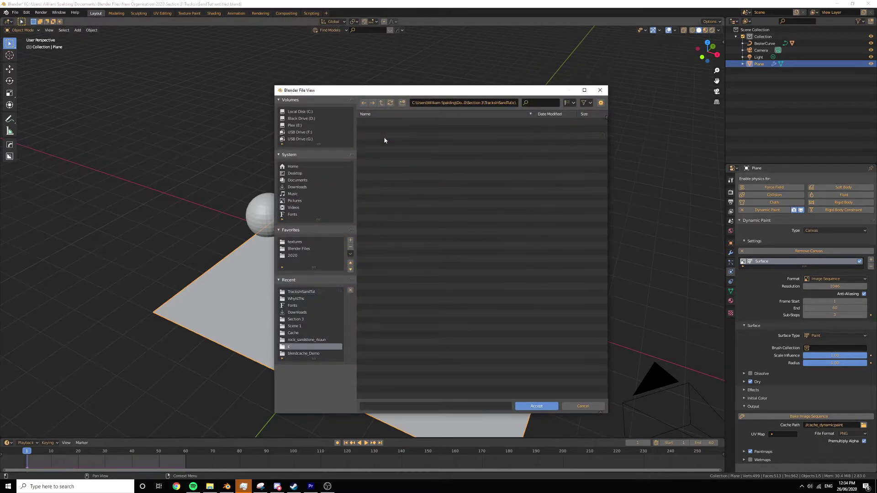
left_click(536, 406)
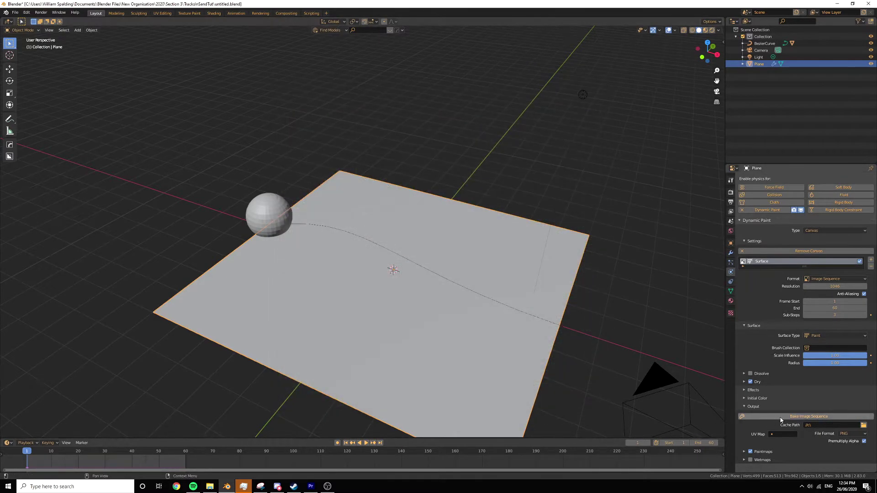
left_click(784, 434)
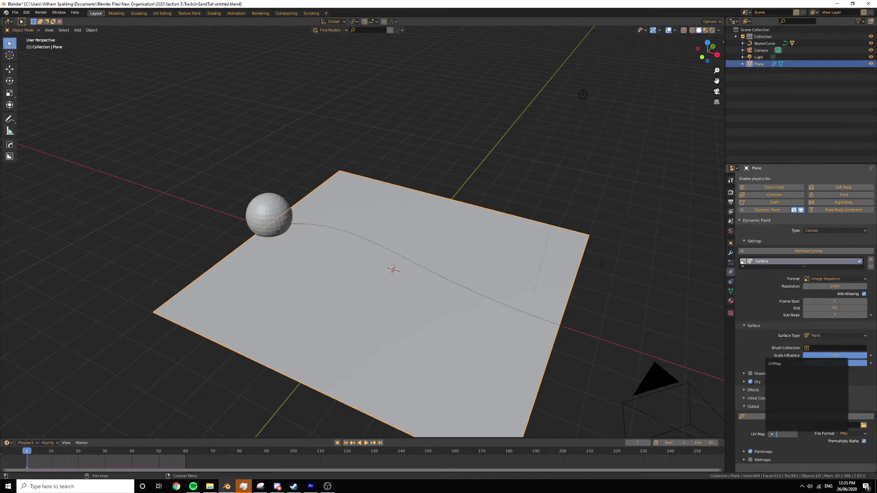
middle_click_drag(558, 262, 567, 273)
Subdivide the plane mesh repeatedly in Edit Mode.
key("Tab")
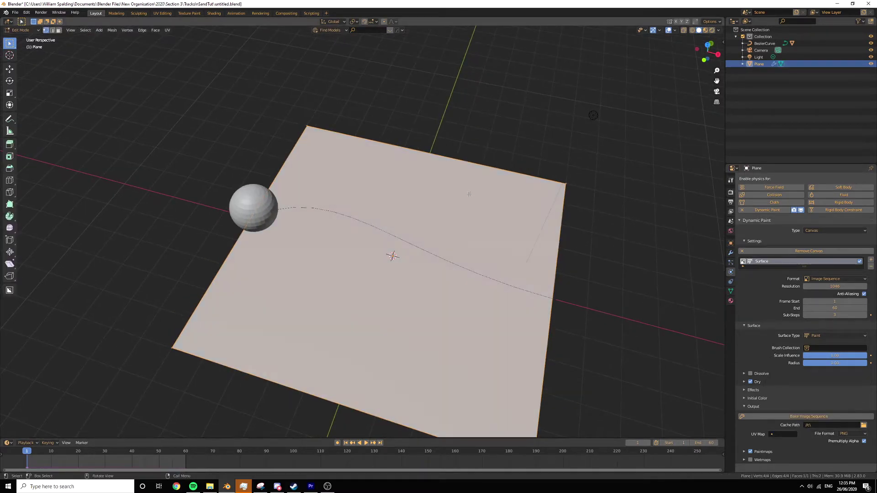
right_click(469, 193)
left_click(462, 208)
right_click(460, 210)
left_click(461, 210)
right_click(460, 211)
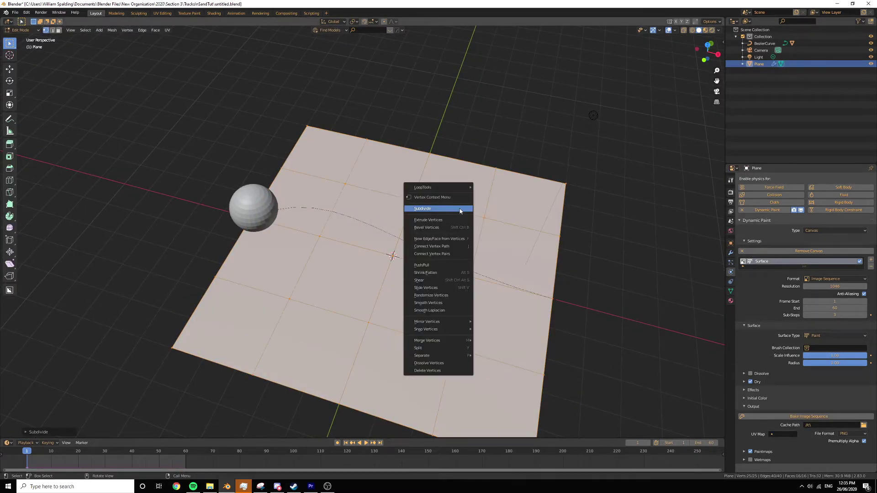
left_click(460, 211)
middle_click_drag(460, 211, 517, 278)
Check the plane's 256-face grid in Edit Mode and return to Object Mode.
key("Tab")
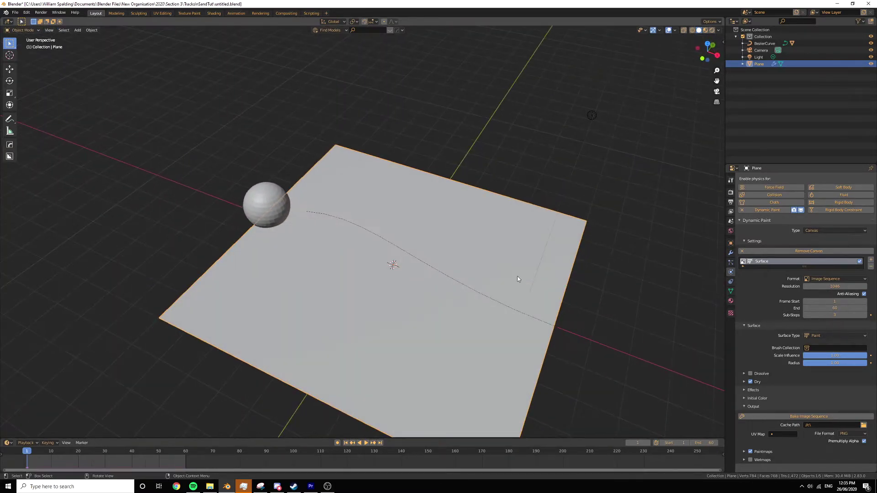
key("Tab")
right_click(457, 239)
key("Tab")
key("Tab")
right_click(439, 253)
key("Tab")
key("Tab")
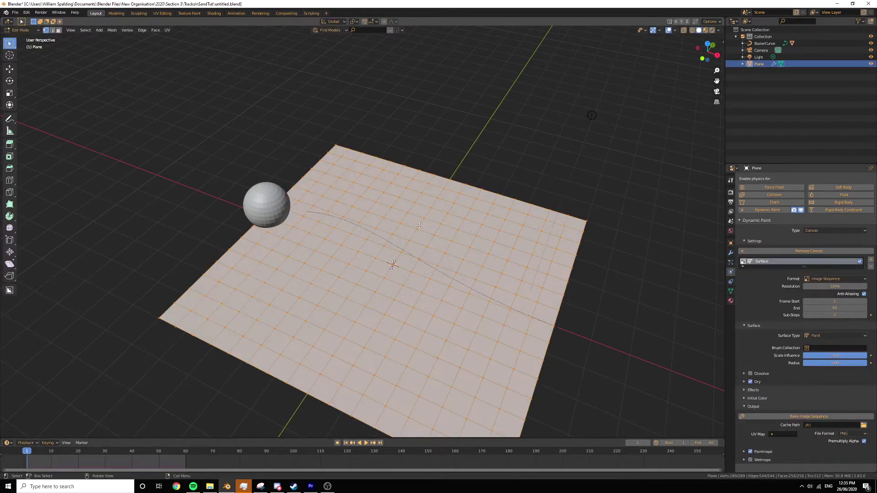
key("Tab")
scroll(333, 210, "up", 3)
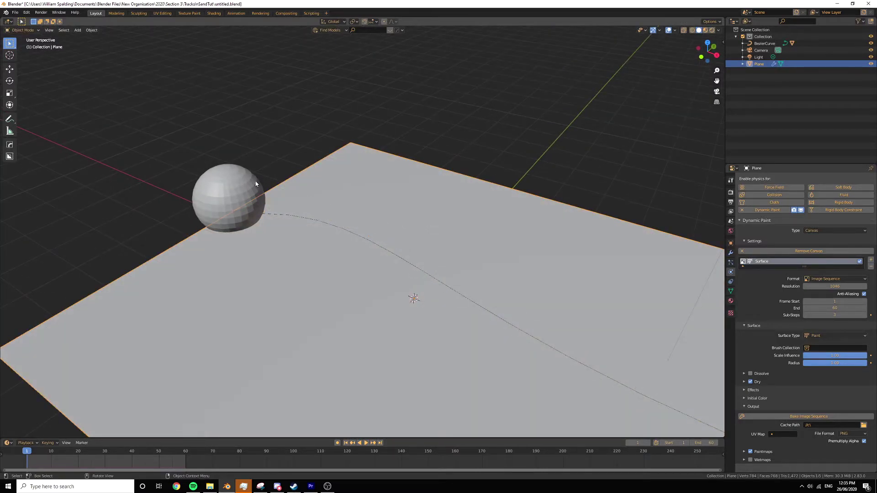
Set the sphere brush's distance to 0.1.
left_click(254, 183)
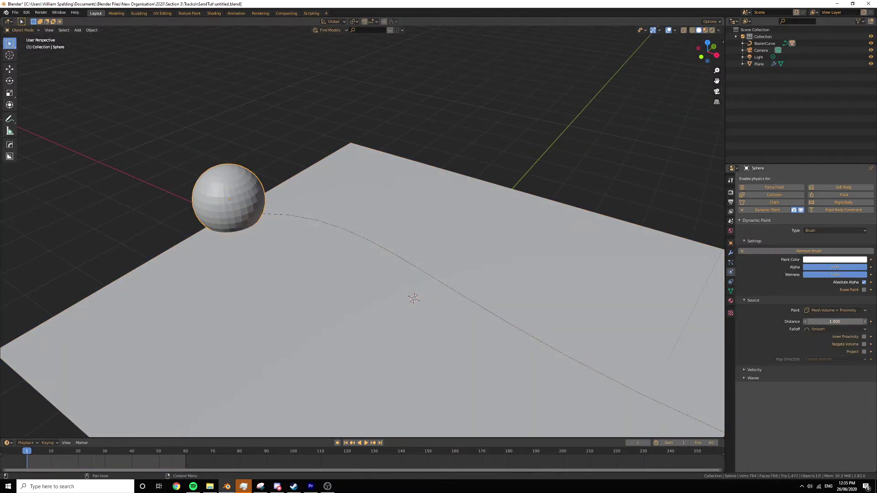
double_click(821, 321)
type("0.1")
key("Return")
left_click(622, 214)
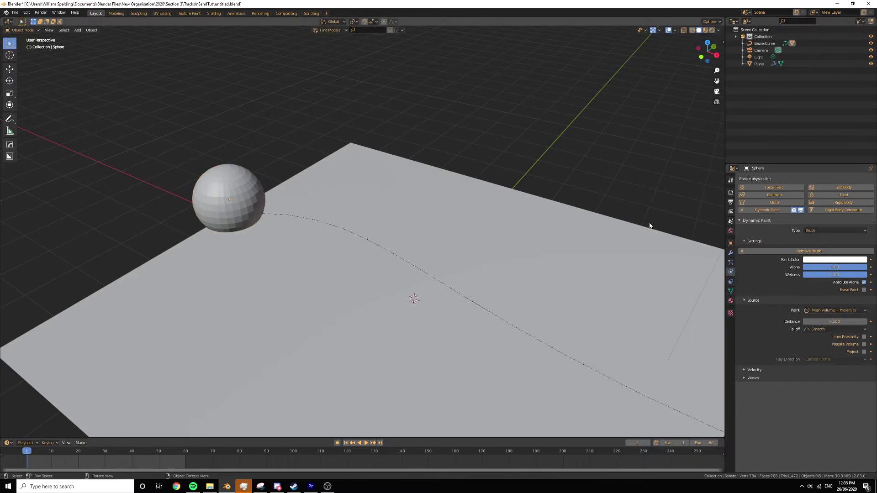
Set the plane canvas output to UVMap and bake the paint image sequence.
key("Tab")
key("Tab")
left_click(639, 251)
scroll(691, 316, "down", 2)
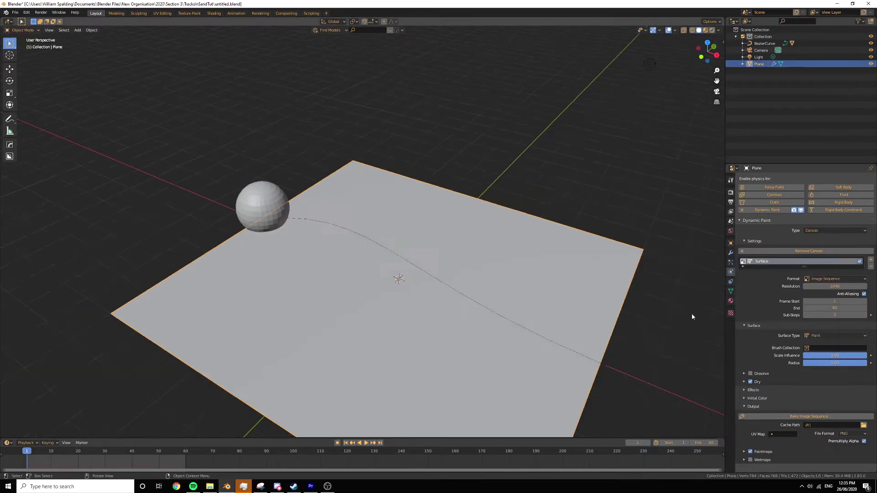
left_click(809, 416)
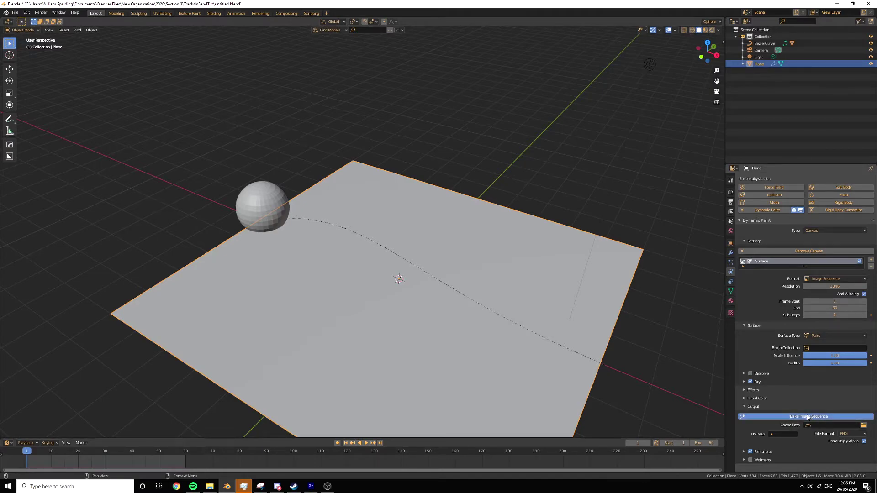
left_click(772, 435)
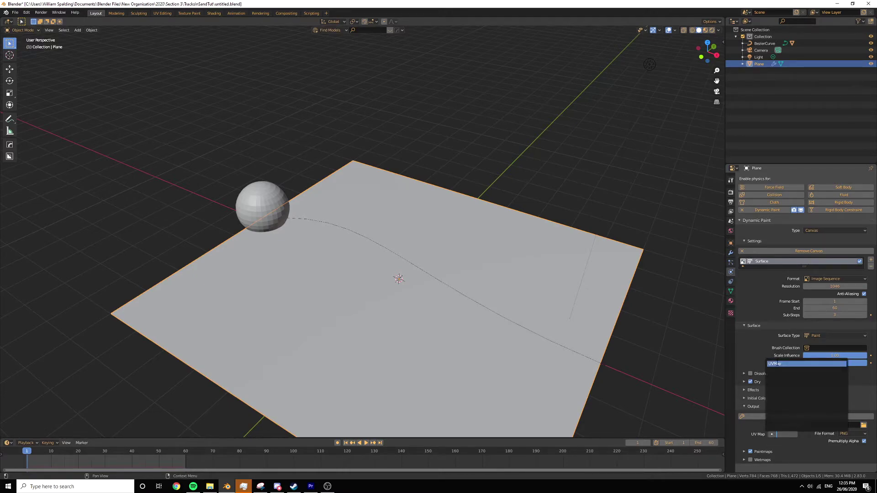
left_click(775, 364)
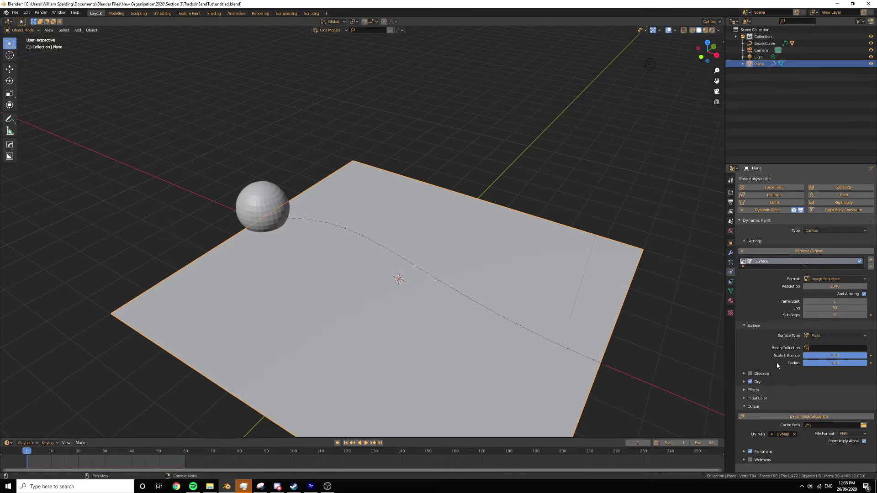
left_click(810, 415)
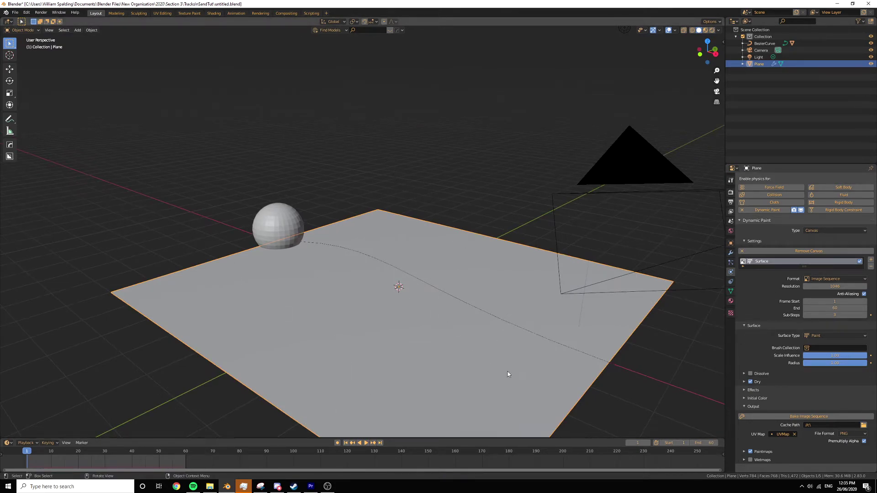
scroll(508, 374, "down", 4)
Add a Displace modifier with a new Tracks texture and browse to the c folder's paintmaps.
left_click(731, 252)
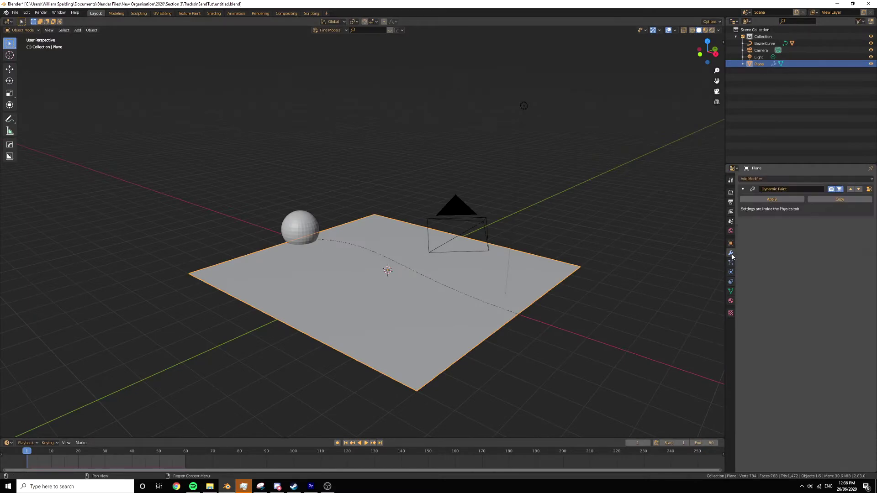
left_click(784, 179)
left_click(791, 217)
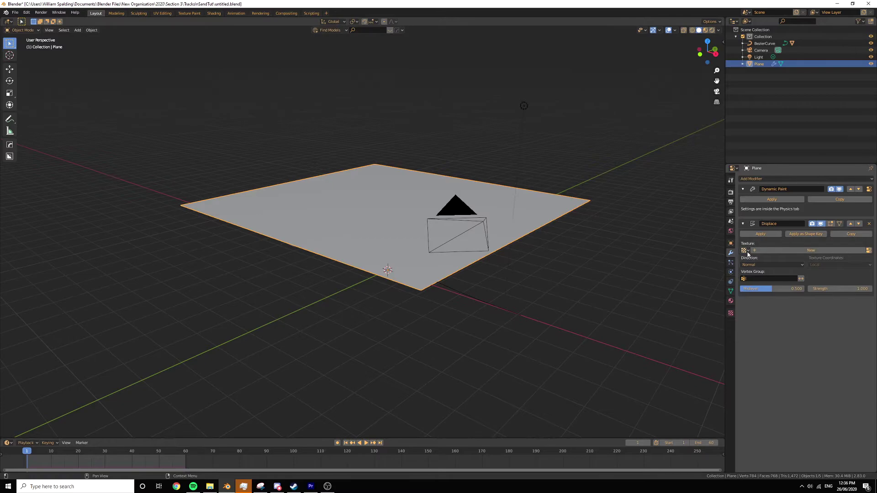
left_click(778, 250)
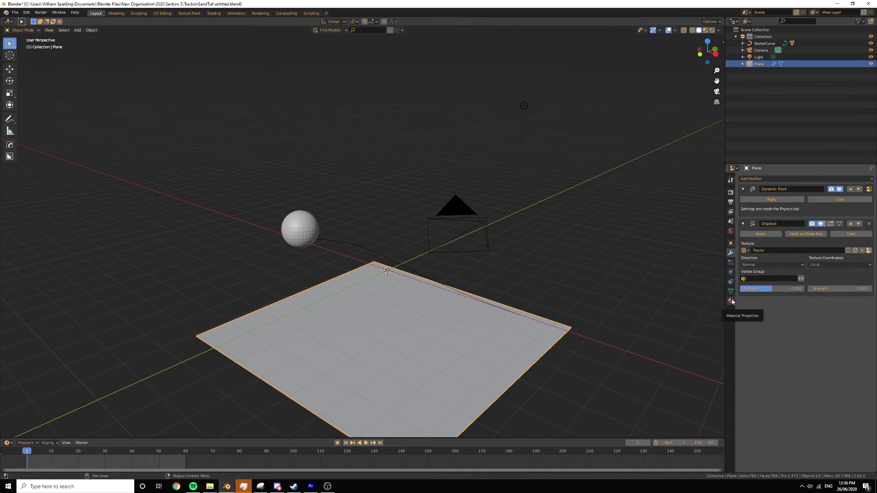
left_click(731, 313)
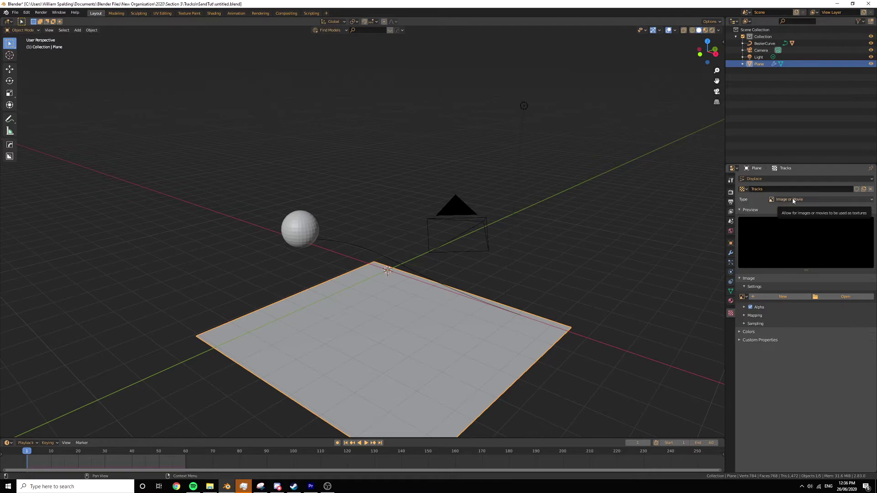
left_click(840, 297)
double_click(393, 136)
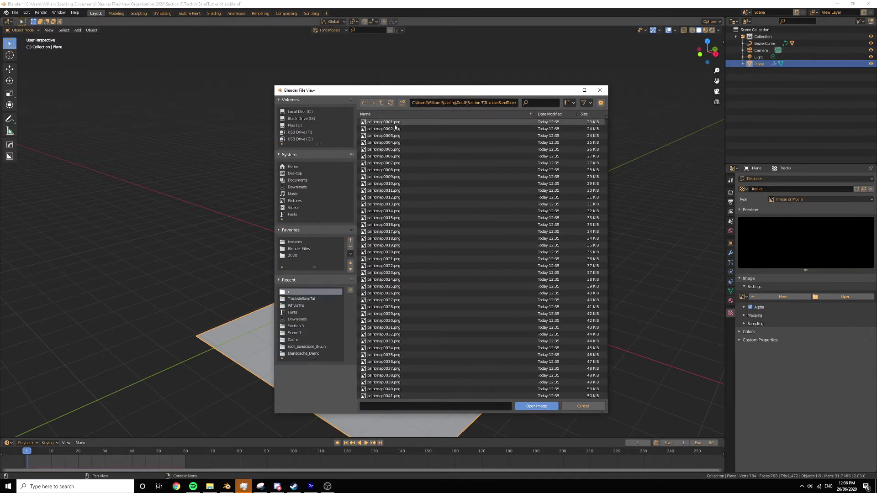
scroll(478, 186, "down", 1)
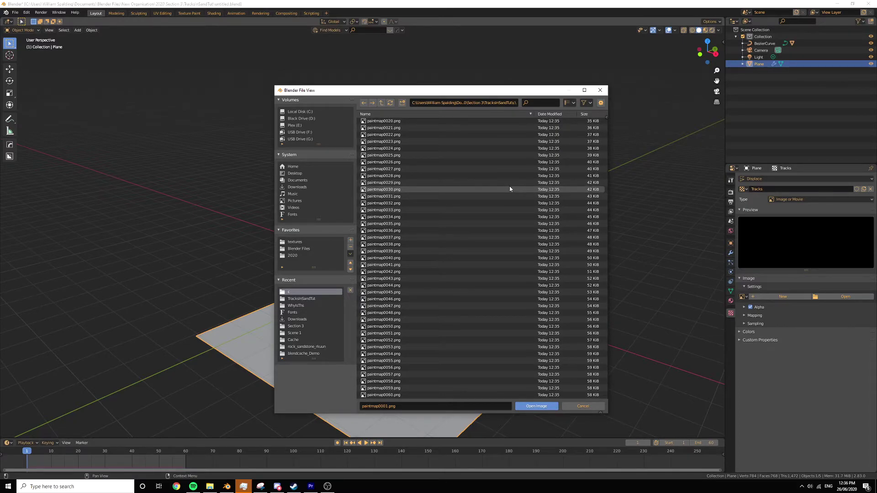
Load all paintmap PNGs as the Tracks image sequence and play to check the displacement.
key("a")
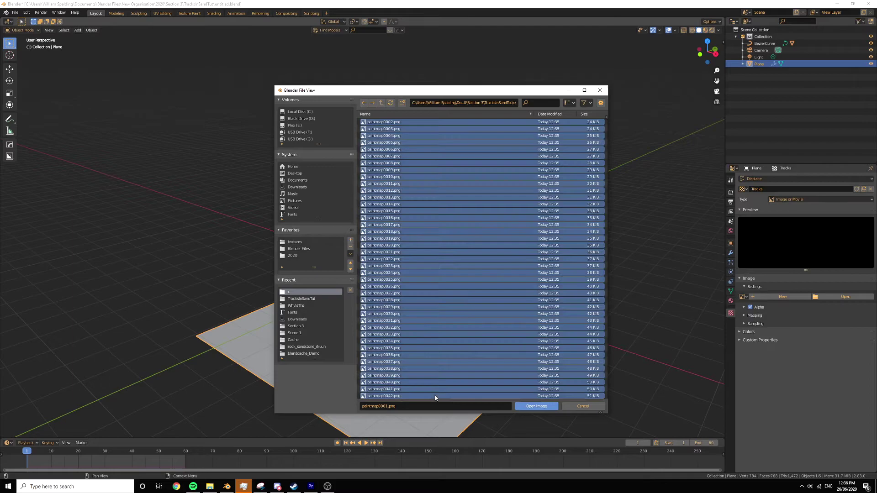
left_click(535, 406)
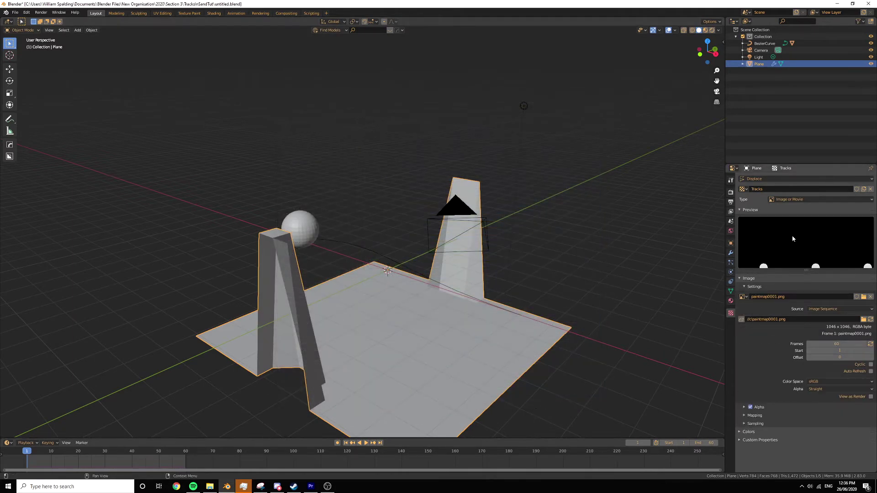
middle_click_drag(423, 298, 364, 300)
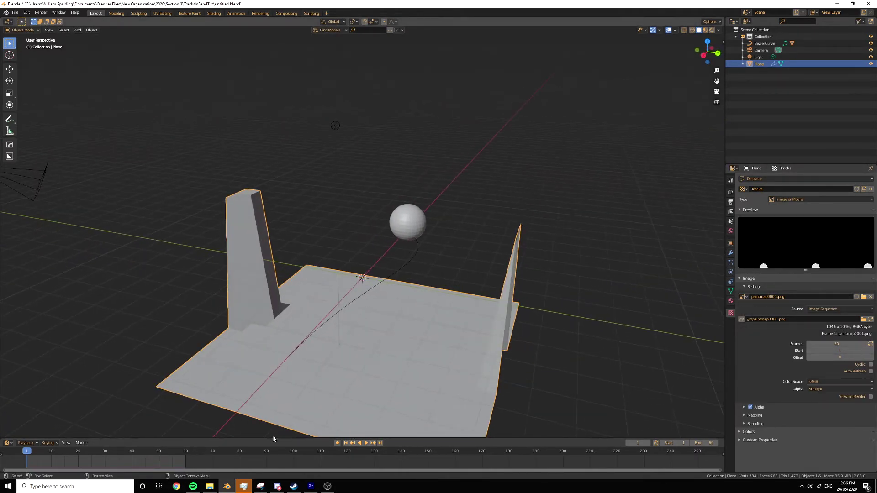
key("space")
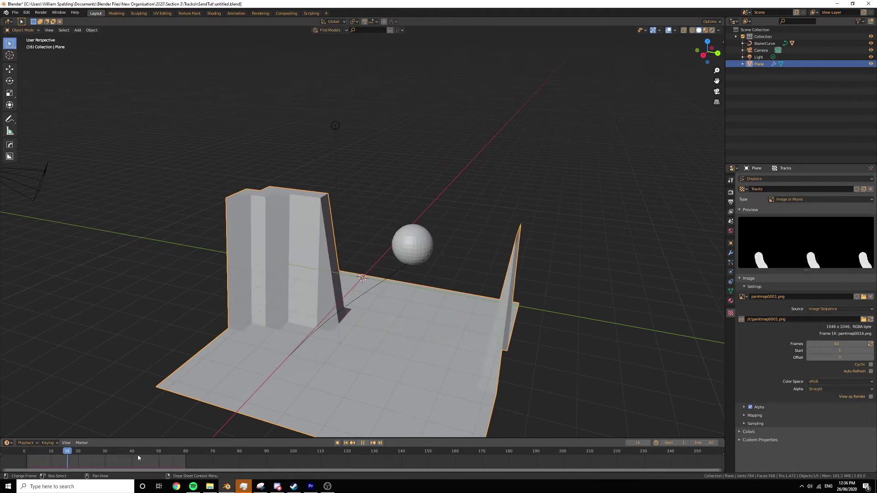
key("space")
Set the Tracks texture's Extension to Clip.
left_click(756, 416)
scroll(791, 395, "down", 2)
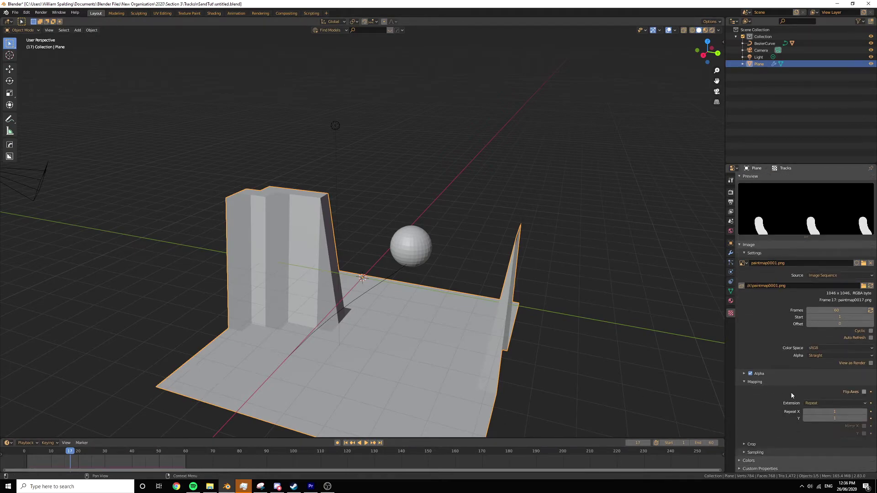
left_click(810, 404)
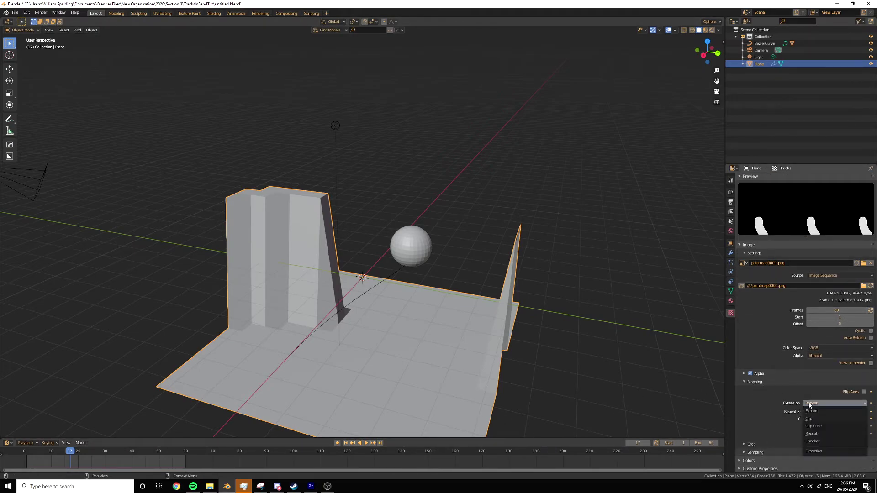
left_click(809, 418)
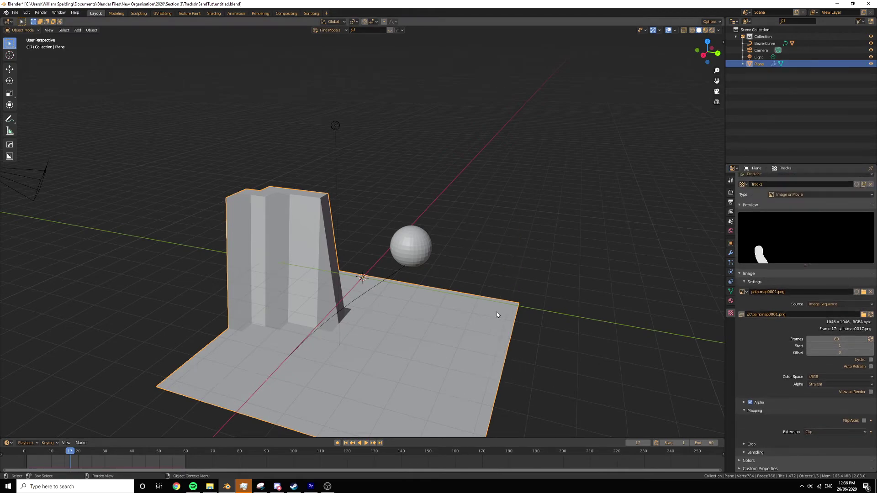
scroll(497, 314, "down", 3)
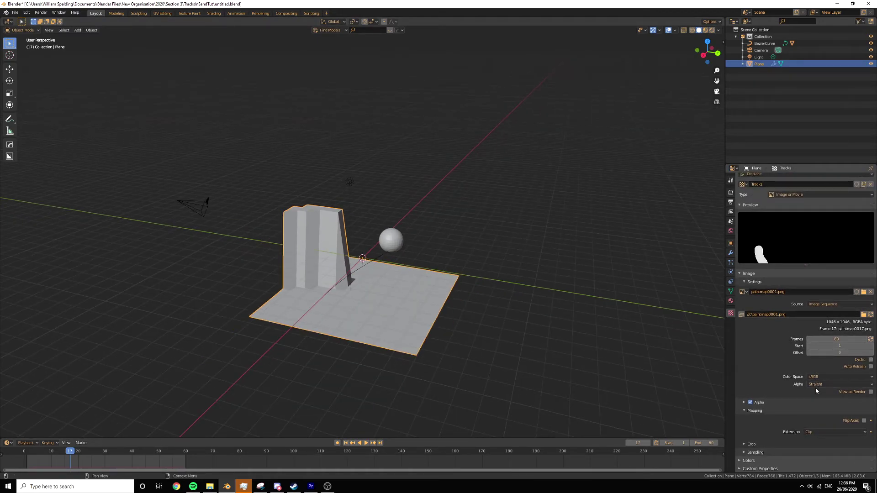
Set the Displace modifier's texture coordinates to UV using the UVMap.
left_click(731, 252)
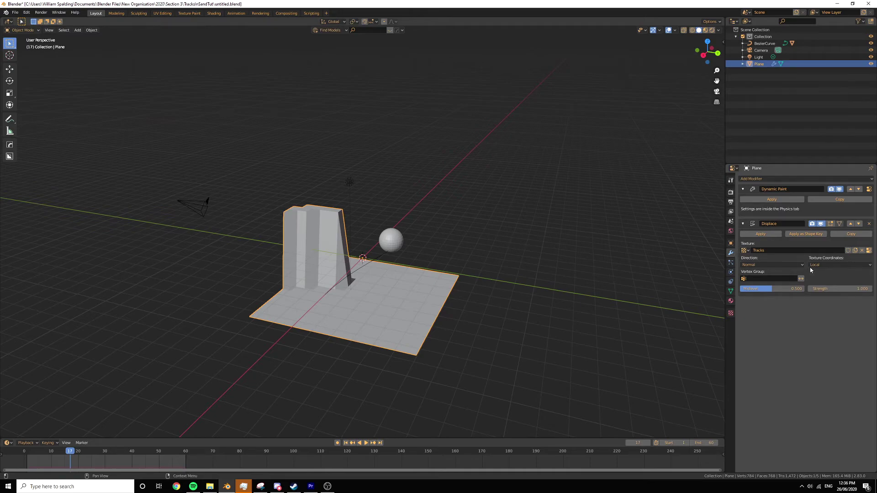
left_click(827, 265)
left_click(829, 302)
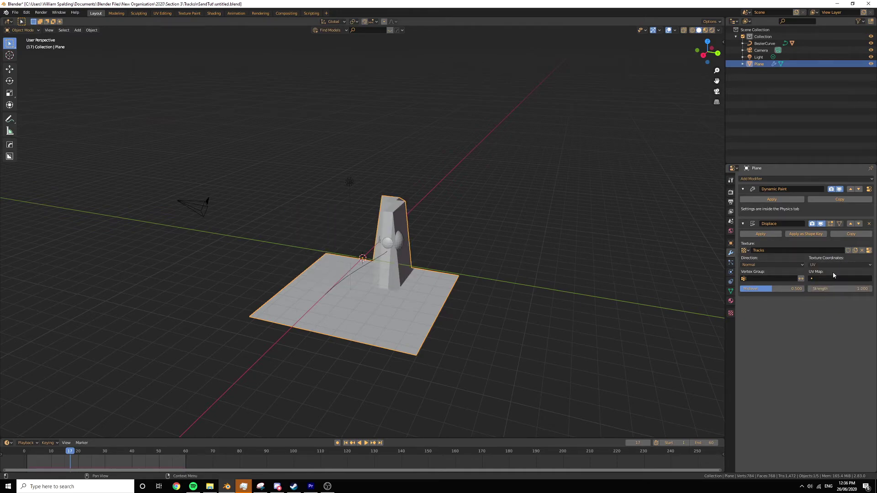
left_click(833, 278)
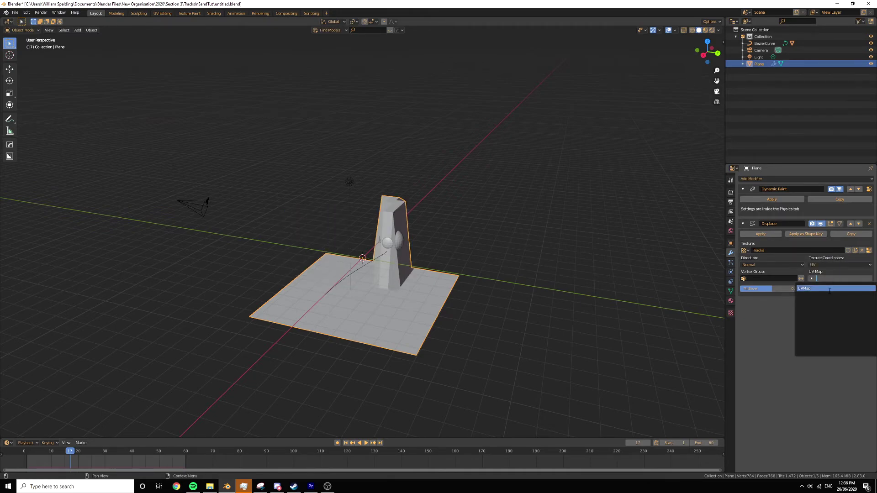
left_click(830, 289)
Set the displacement strength to -0.1 and inspect the sphere's track in the plane.
middle_click_drag(639, 315, 526, 362)
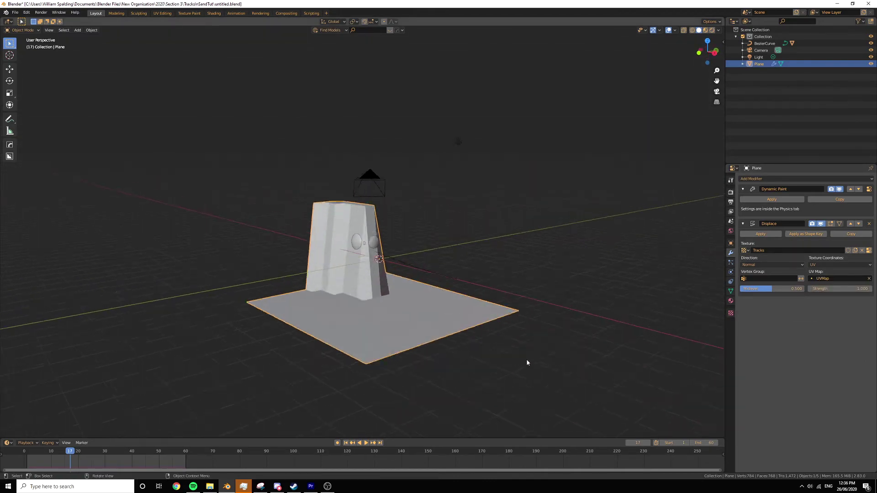
scroll(526, 362, "up", 3)
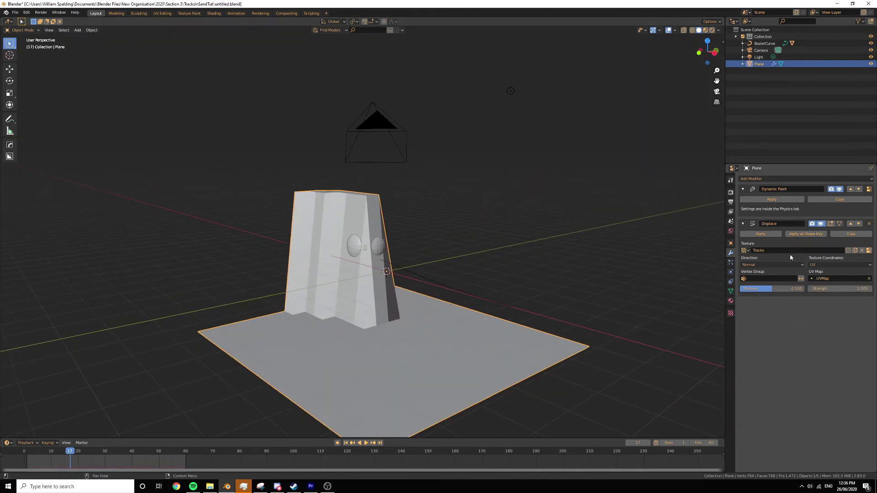
left_click(825, 289)
type("-0.1")
key("Return")
middle_click_drag(513, 201, 539, 310)
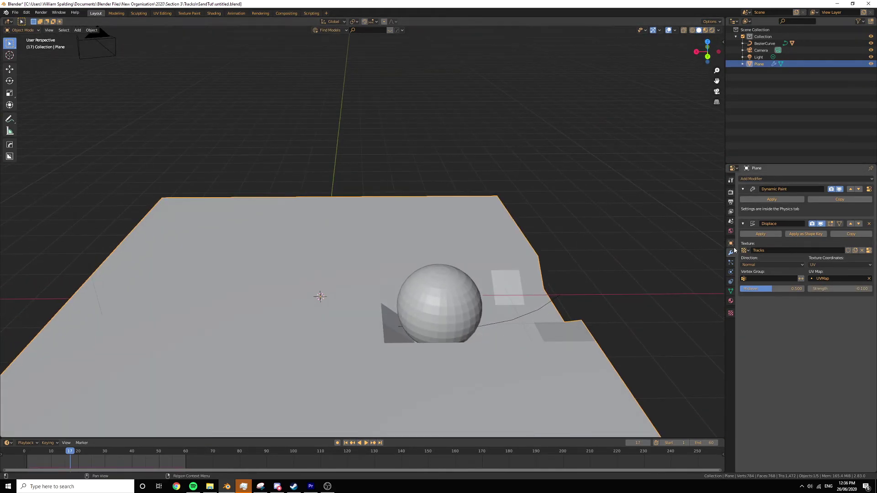
Add a Subdivision Surface modifier to the plane, then select the sphere.
left_click(730, 234)
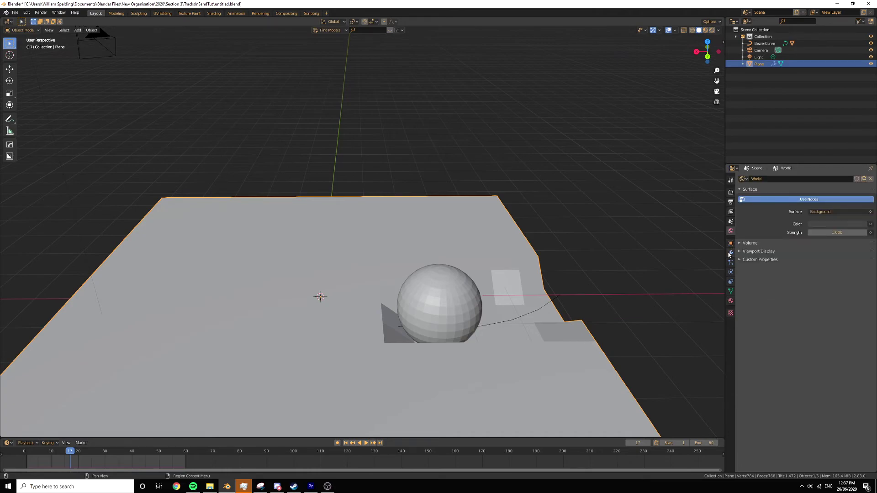
left_click(730, 253)
left_click(753, 179)
left_click(749, 292)
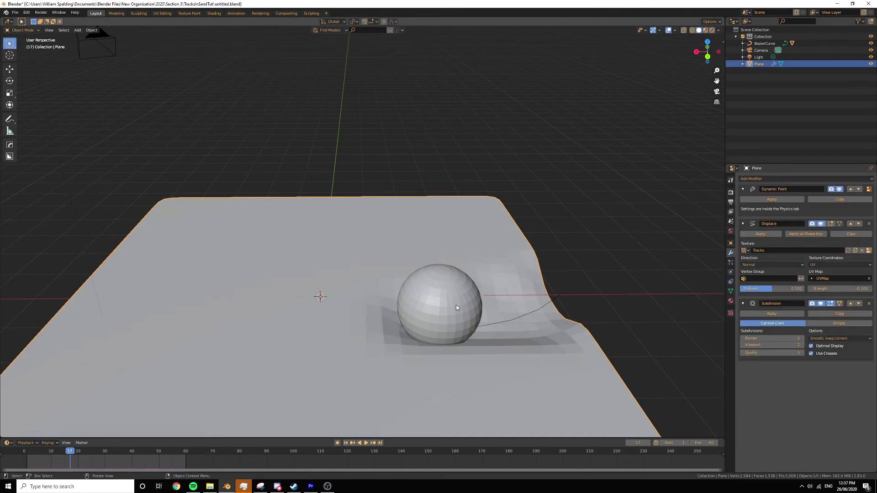
middle_click_drag(456, 319, 460, 285)
right_click(503, 299)
left_click(379, 230)
middle_click_drag(379, 231, 390, 257)
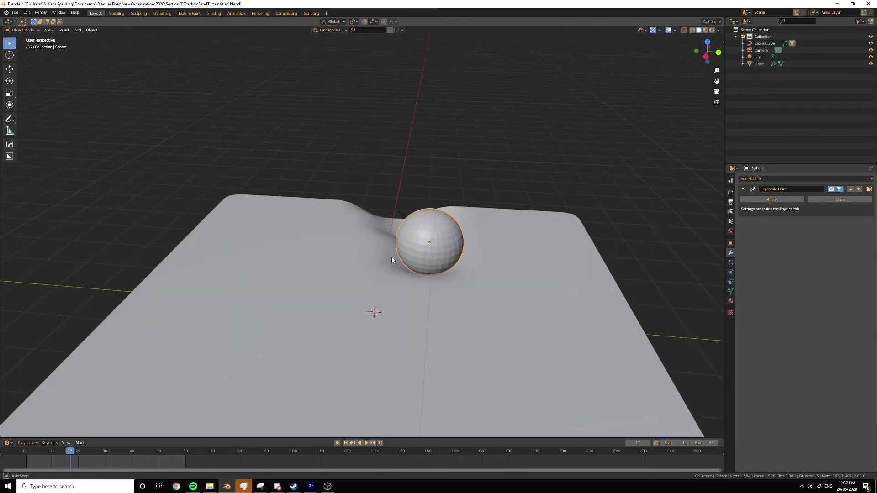
Play the animation from the first frame, watching the track, then stop it.
left_click(345, 443)
scroll(395, 377, "down", 5)
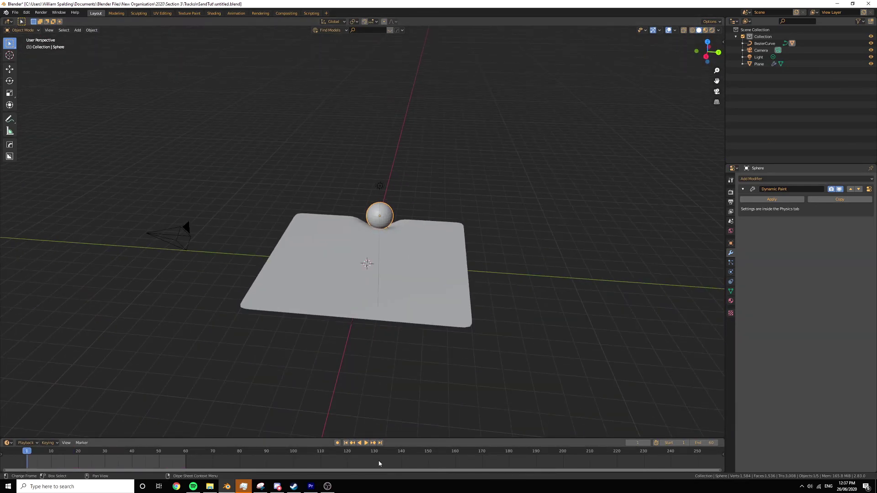
left_click(365, 442)
middle_click_drag(384, 391, 467, 354)
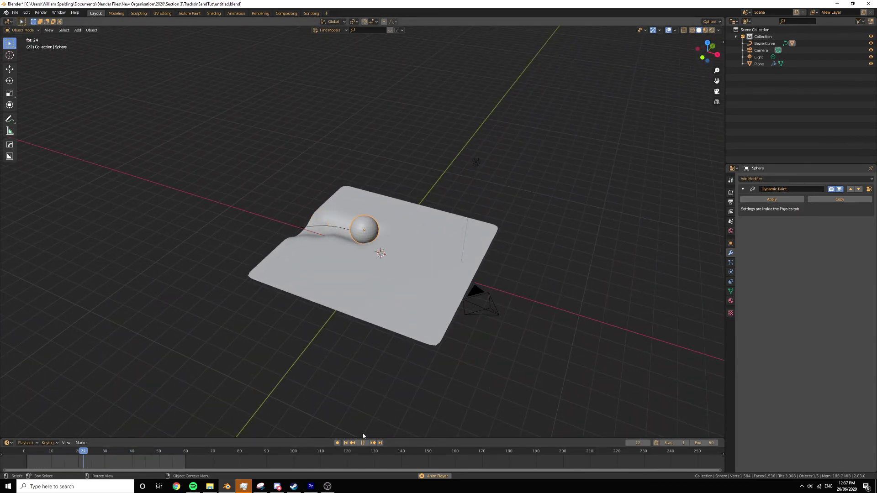
middle_click_drag(362, 432, 379, 338)
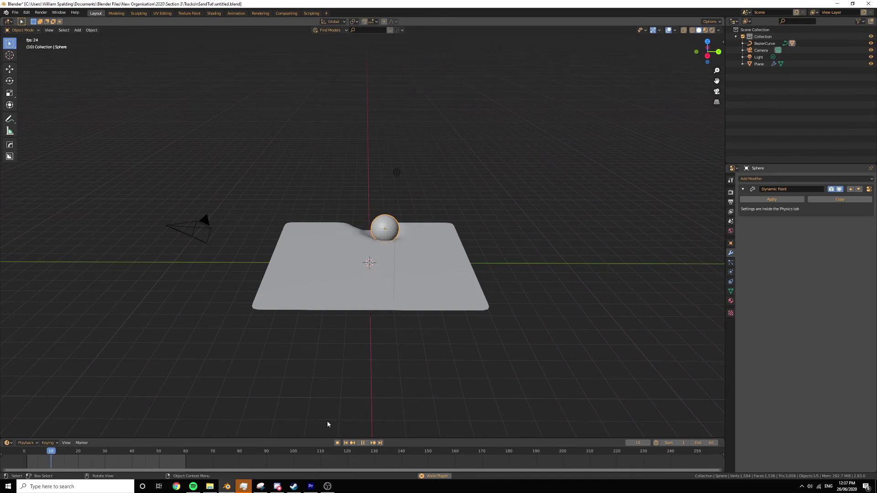
left_click(358, 443)
Scale the sphere up with S and switch to camera view.
middle_click_drag(407, 278, 509, 307)
key("s")
left_click(470, 323)
scroll(508, 306, "down", 3)
key("KP_0")
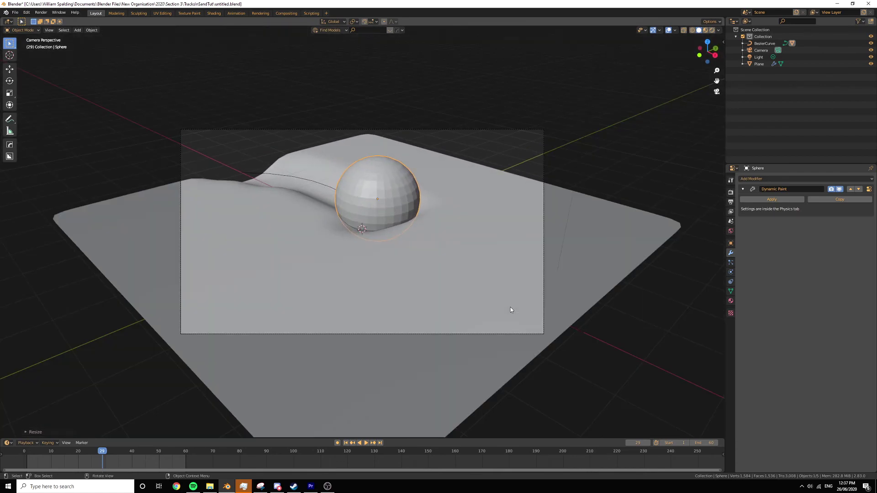
Replay the animation from the first frame in an orbited view above the plane.
middle_click_drag(515, 272, 443, 317)
left_click(346, 442)
key("space")
scroll(401, 381, "down", 2)
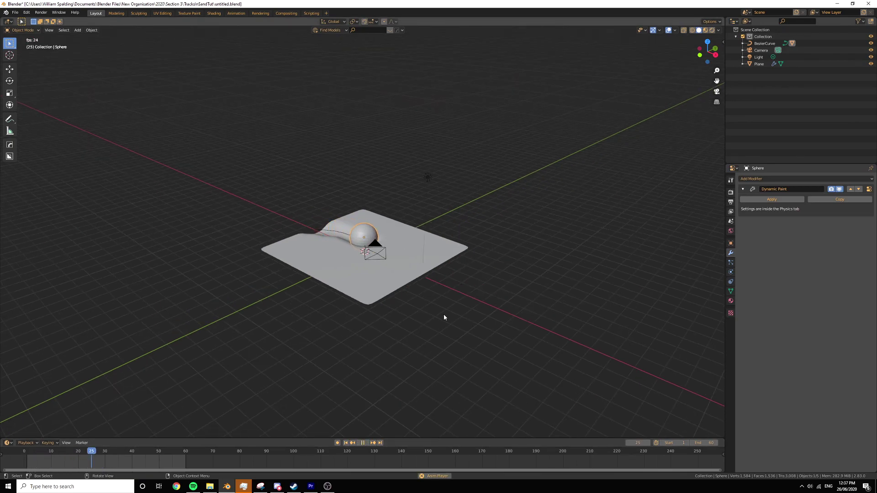